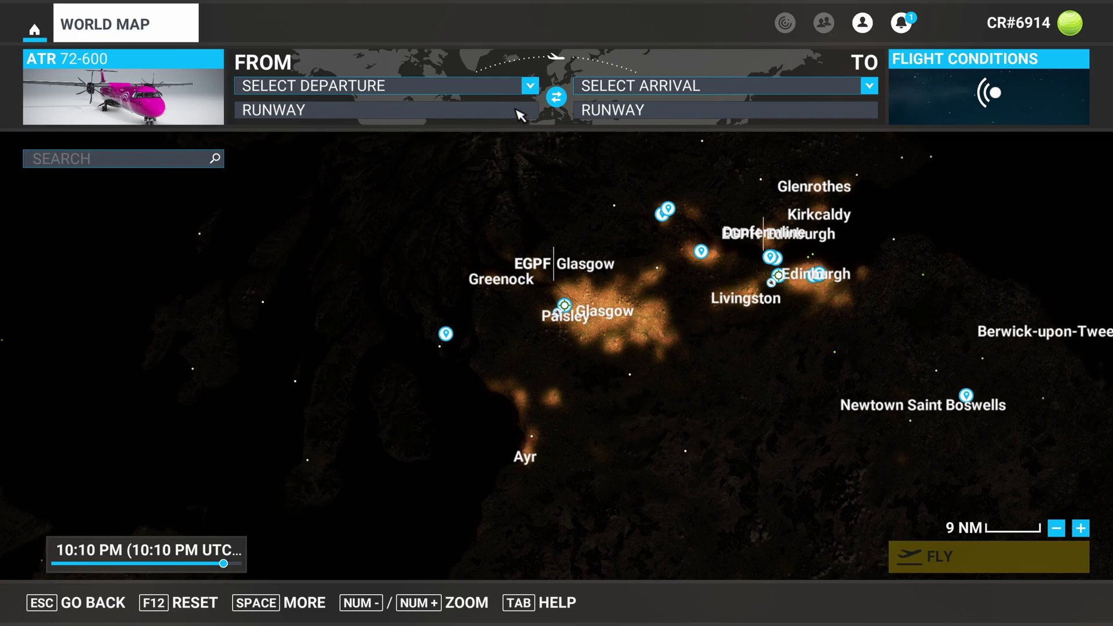
- Choose Frankfurt EDDF as departure and Glasgow EGPF as arrival, then launch the flight
left_click(529, 85)
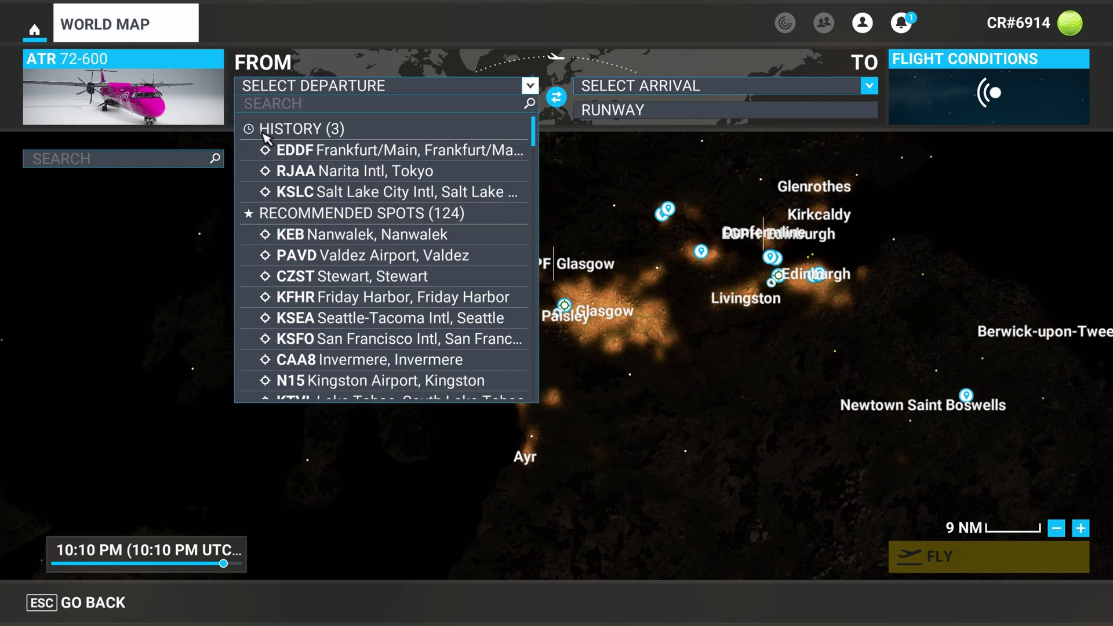
left_click(323, 151)
left_click(724, 100)
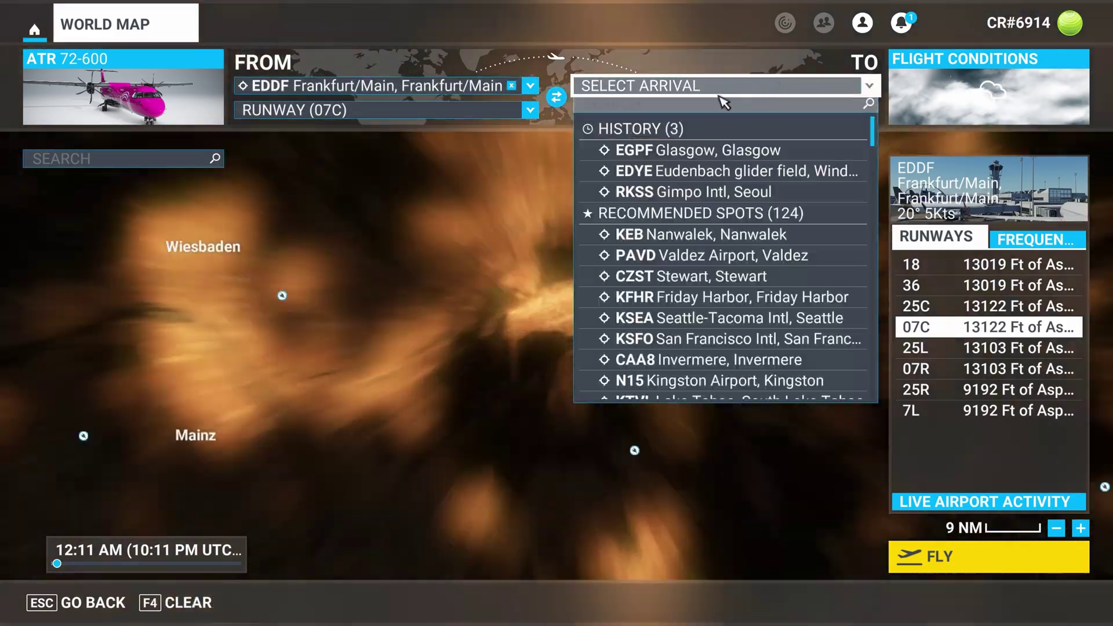
left_click(646, 153)
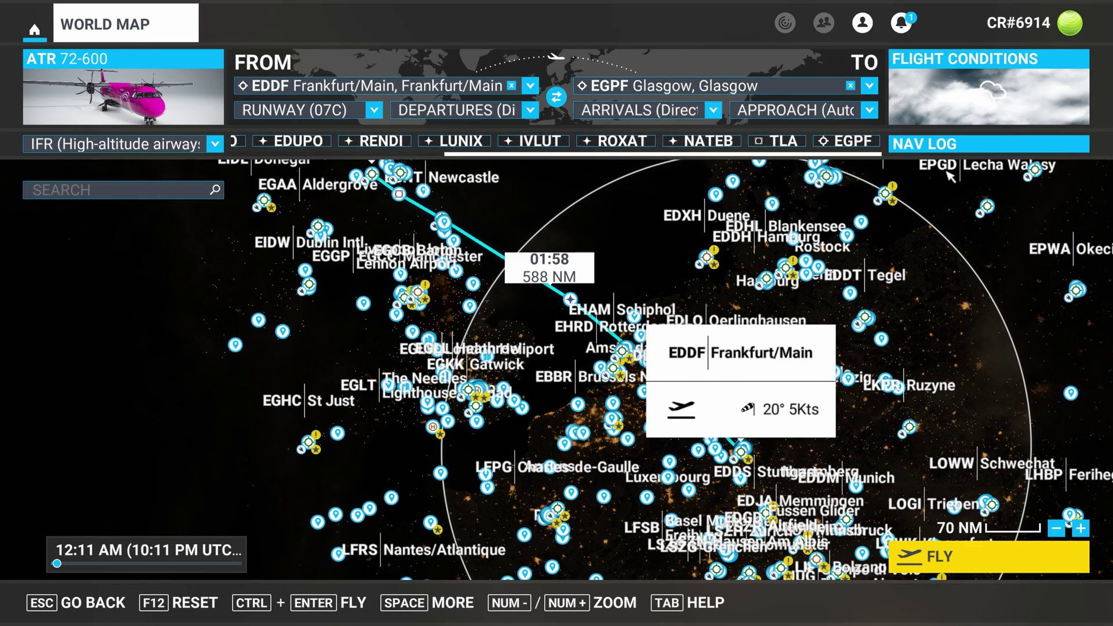
left_click(979, 560)
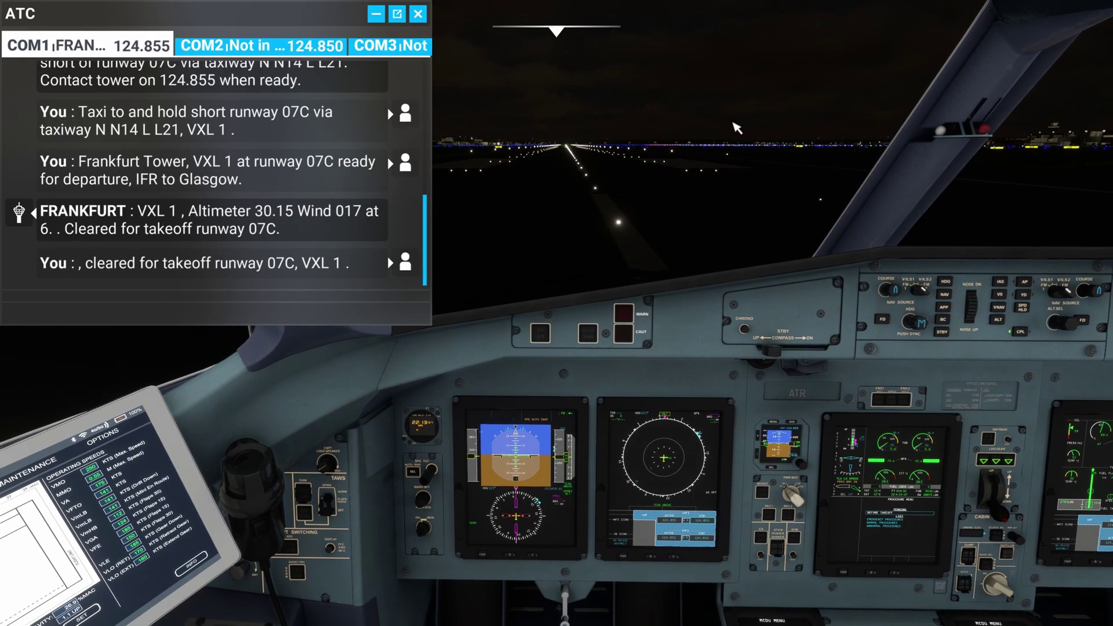
- Open the NAVLOG window, move it to the top of the screen and shorten it
mouse_move(558, 42)
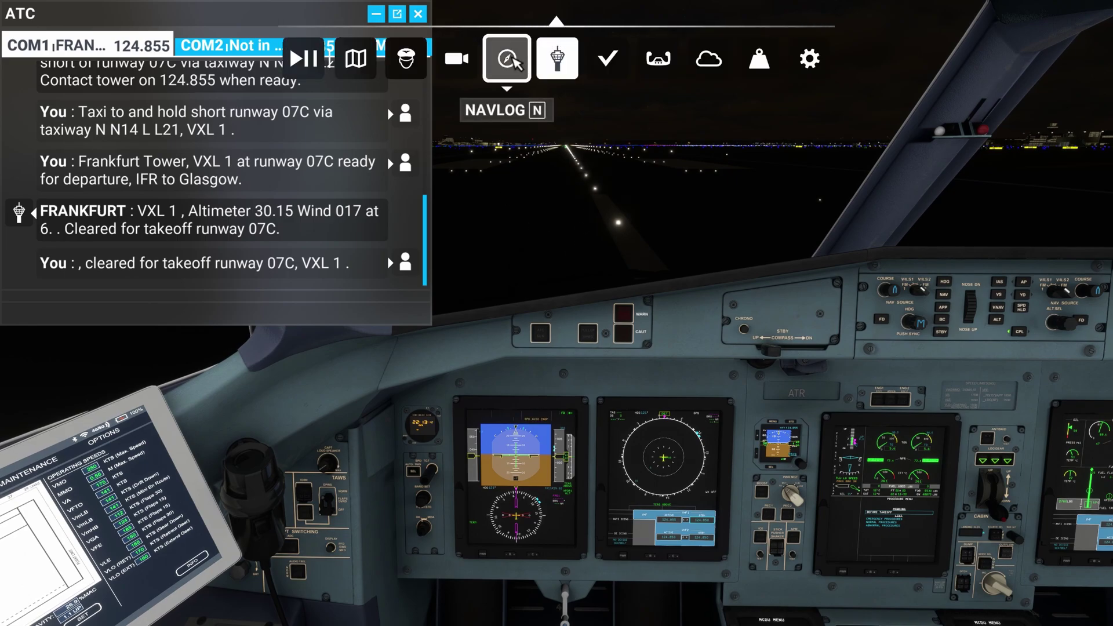
left_click(510, 60)
left_click_drag(535, 118, 535, 2)
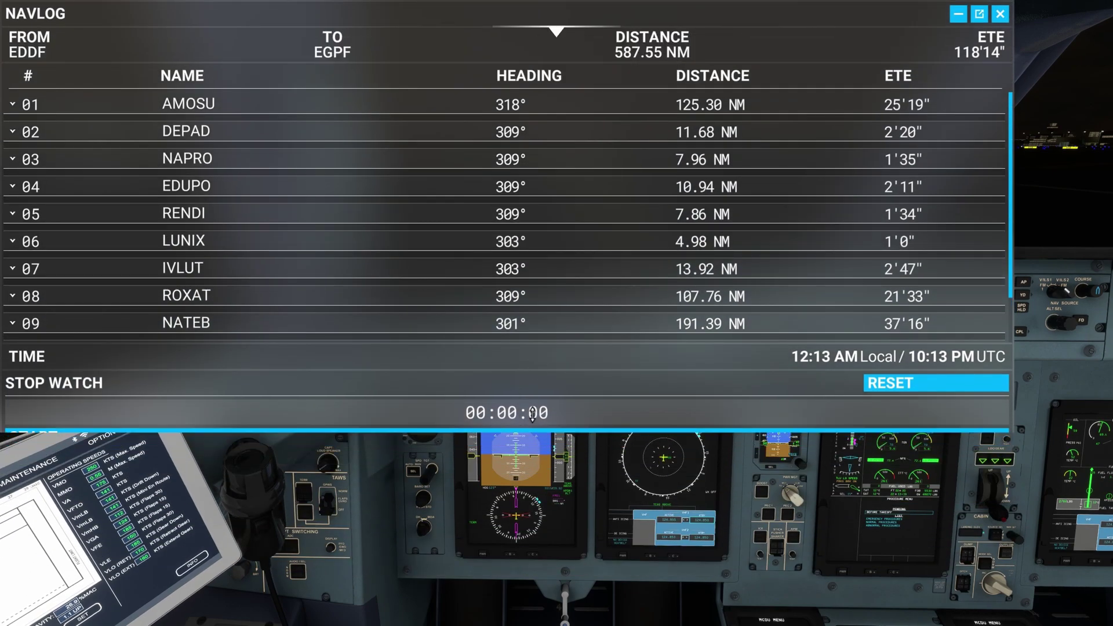
left_click_drag(533, 413, 534, 249)
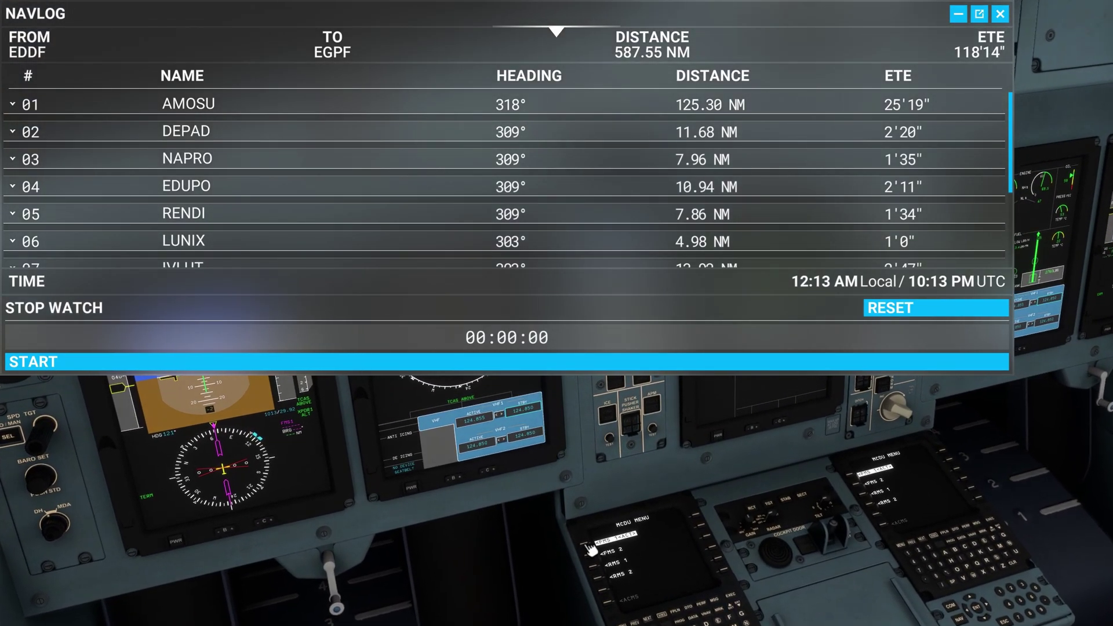
- Start a new flight plan from the MCDU's FMS 1 FPLN page and reach ROUTE SEL
left_click(588, 546)
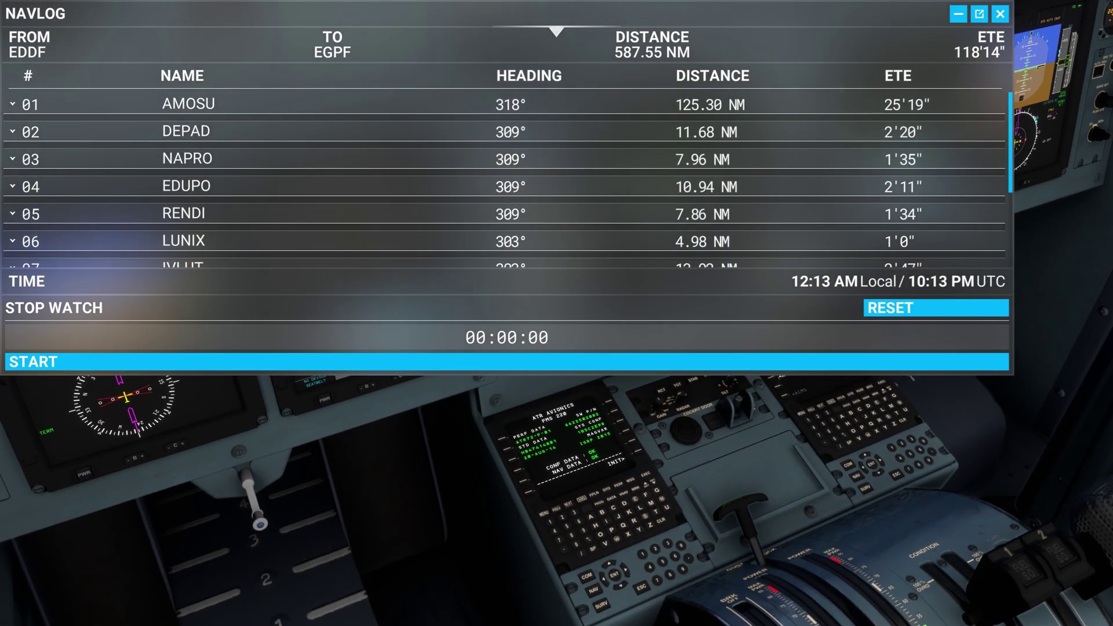
left_click(597, 508)
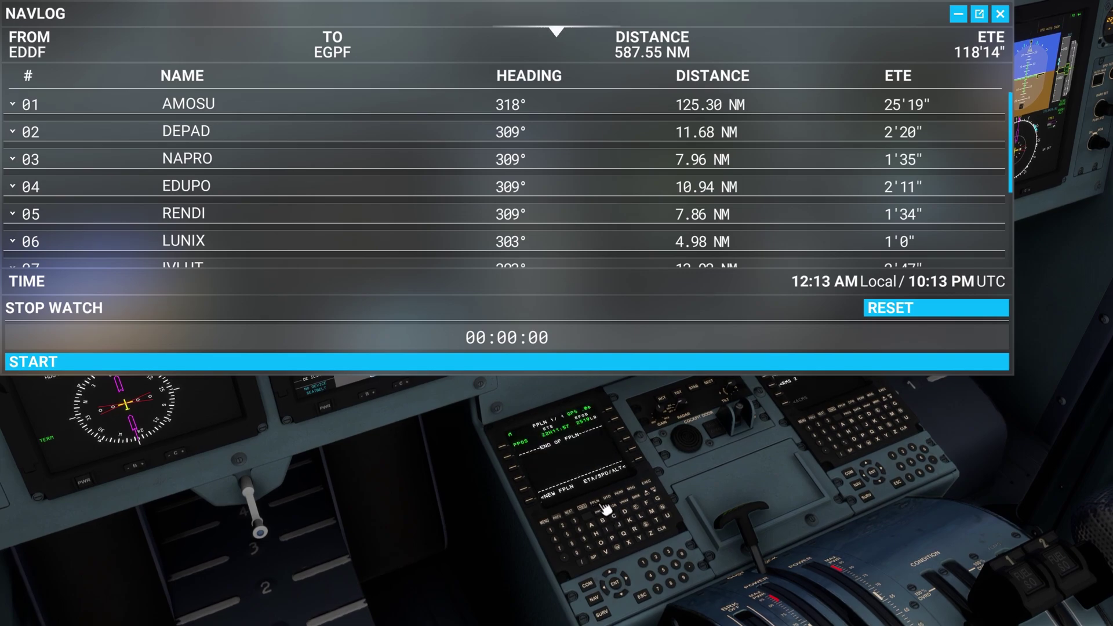
left_click(534, 502)
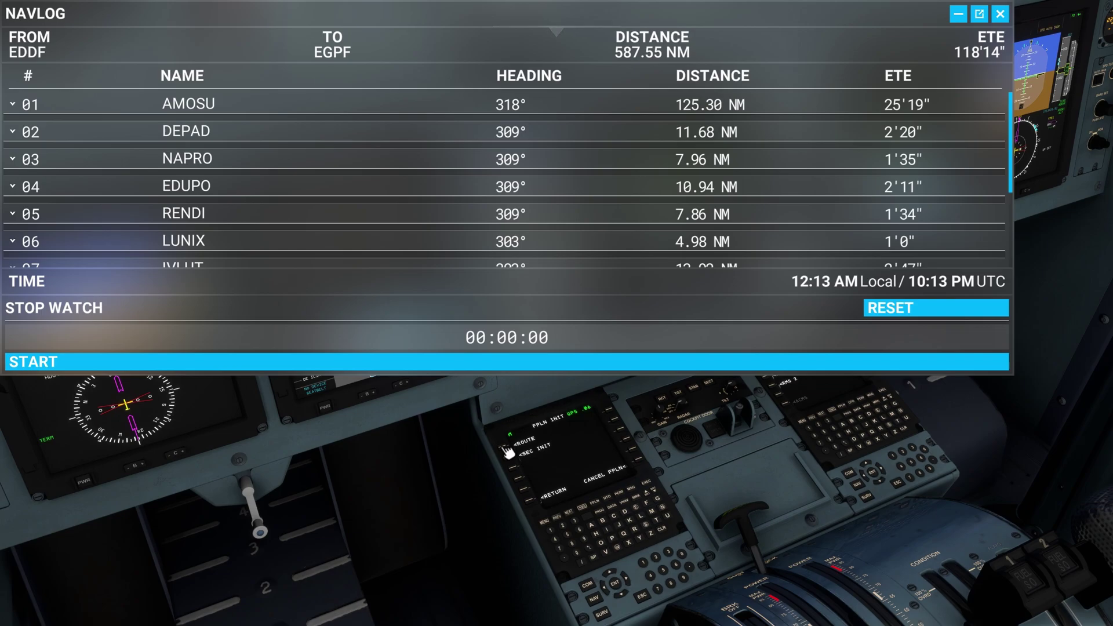
left_click(505, 448)
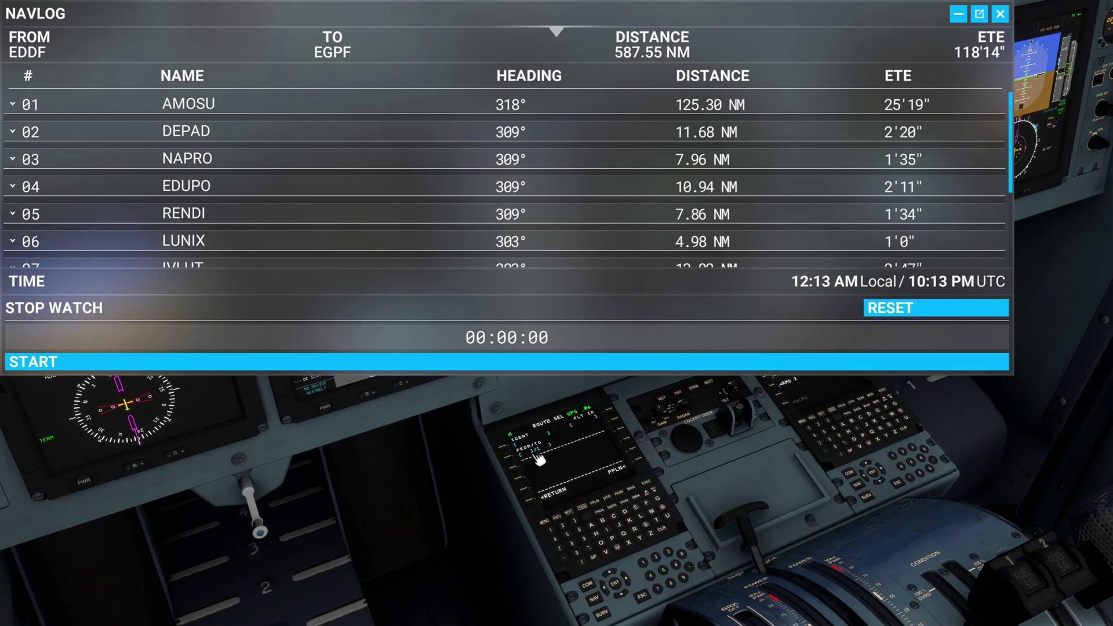
- Enter EDDF/EGPF as the origin and destination on the MCDU and execute it
left_click(636, 511)
double_click(625, 513)
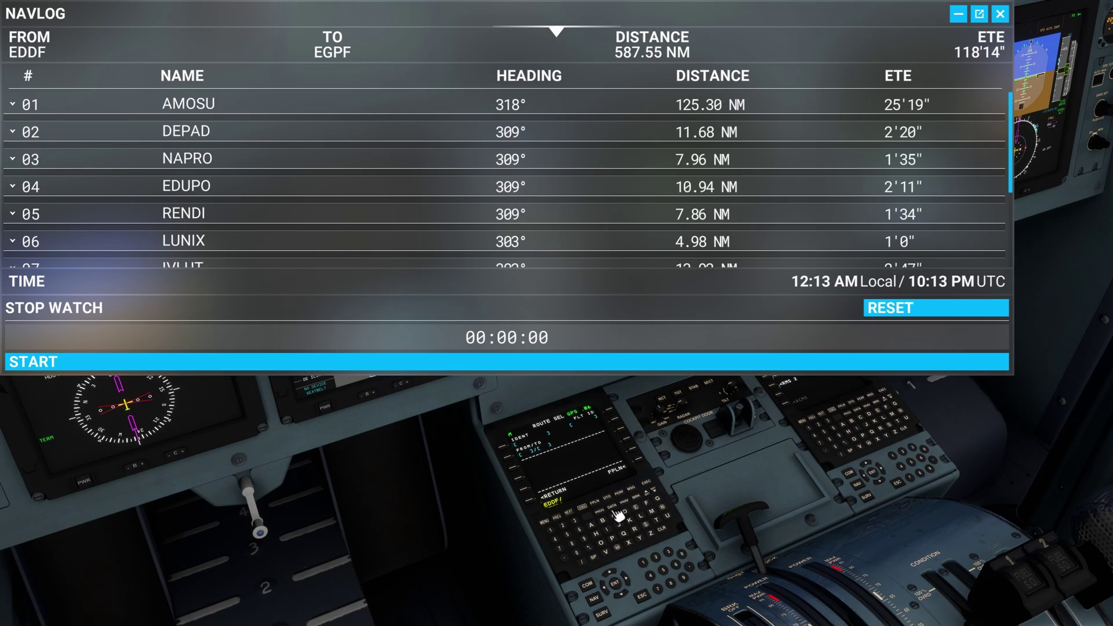
left_click(637, 509)
left_click(648, 506)
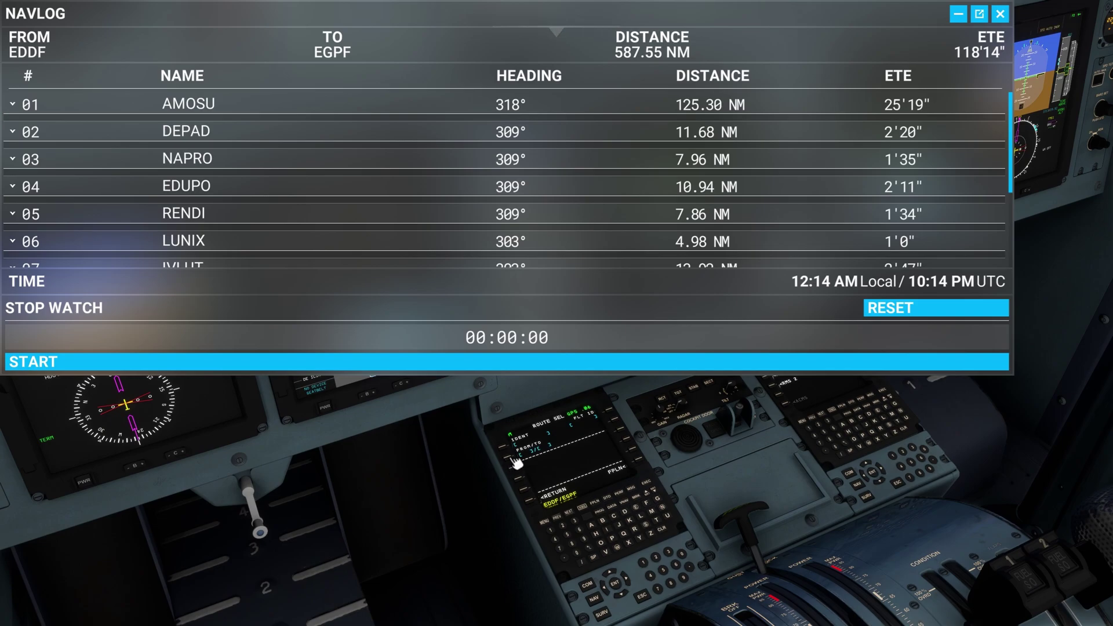
left_click(514, 462)
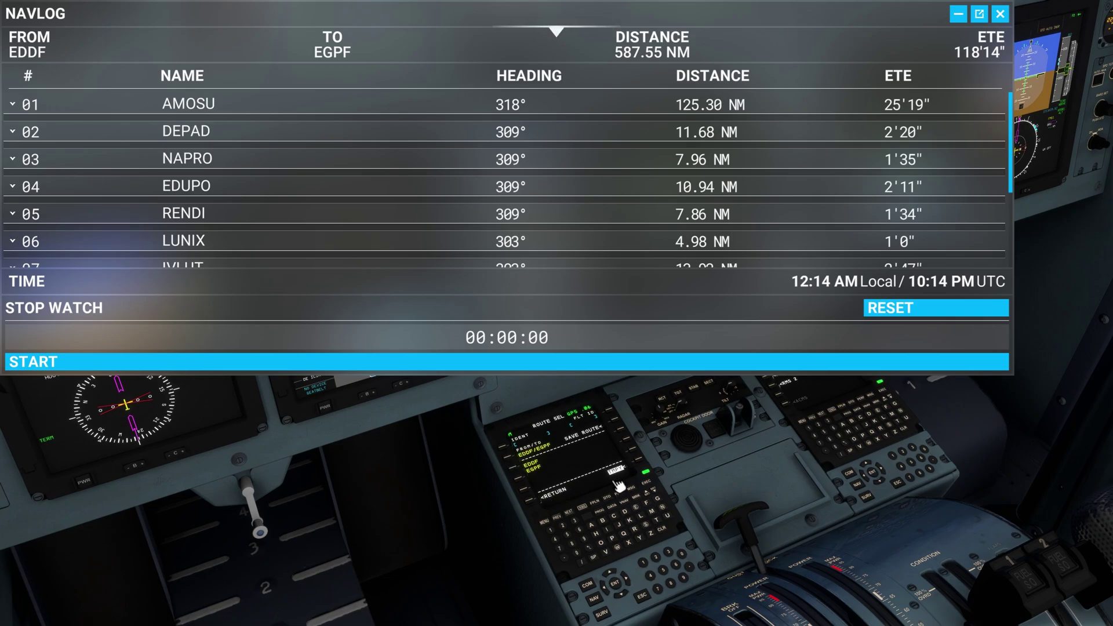
left_click(653, 486)
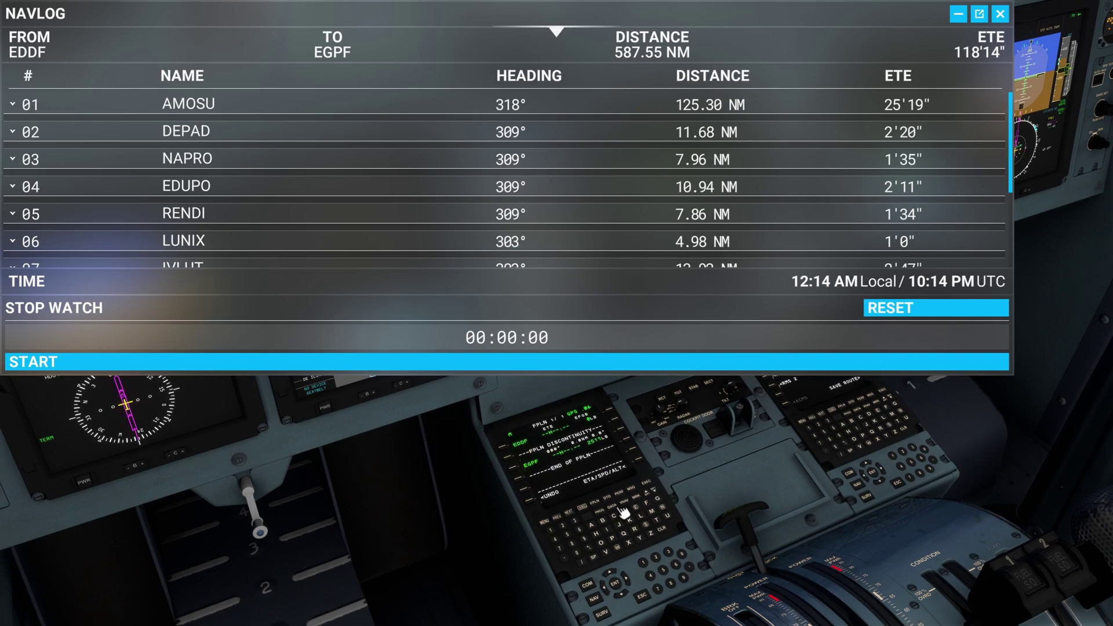
- Insert waypoints AMOSU and then DEPAD after EDDF in the flight plan
left_click(601, 504)
left_click(603, 543)
left_click(674, 520)
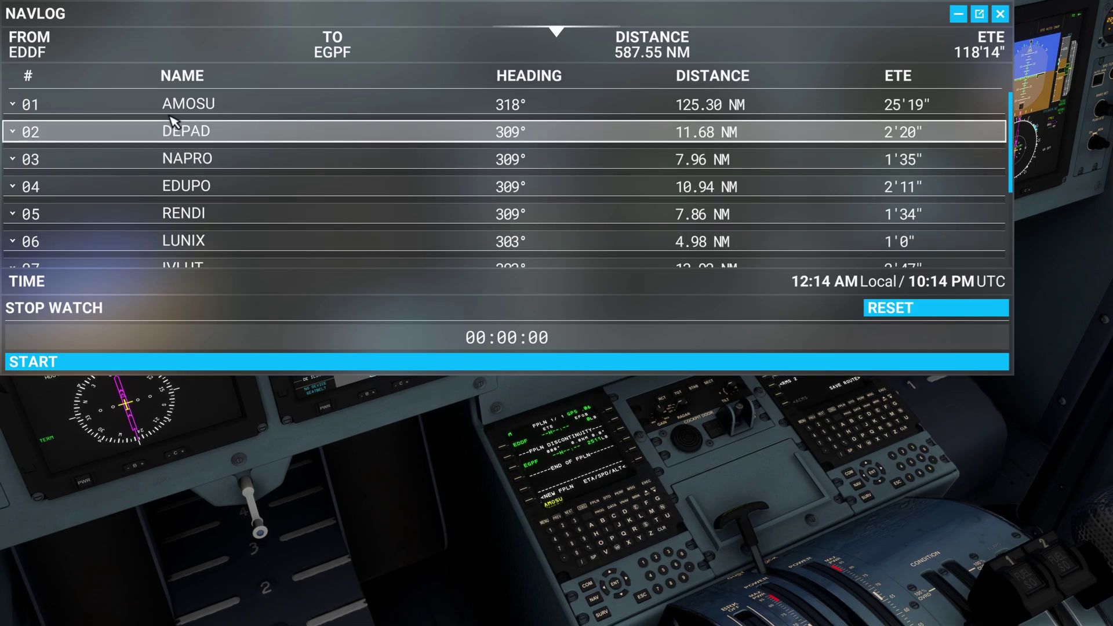
left_click(513, 464)
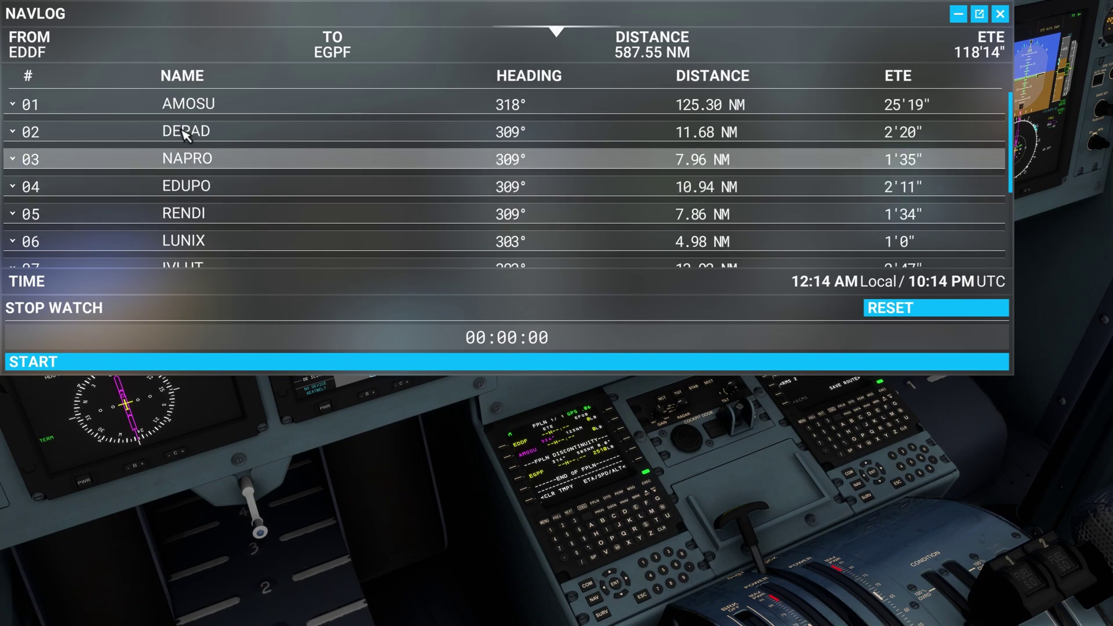
left_click(625, 513)
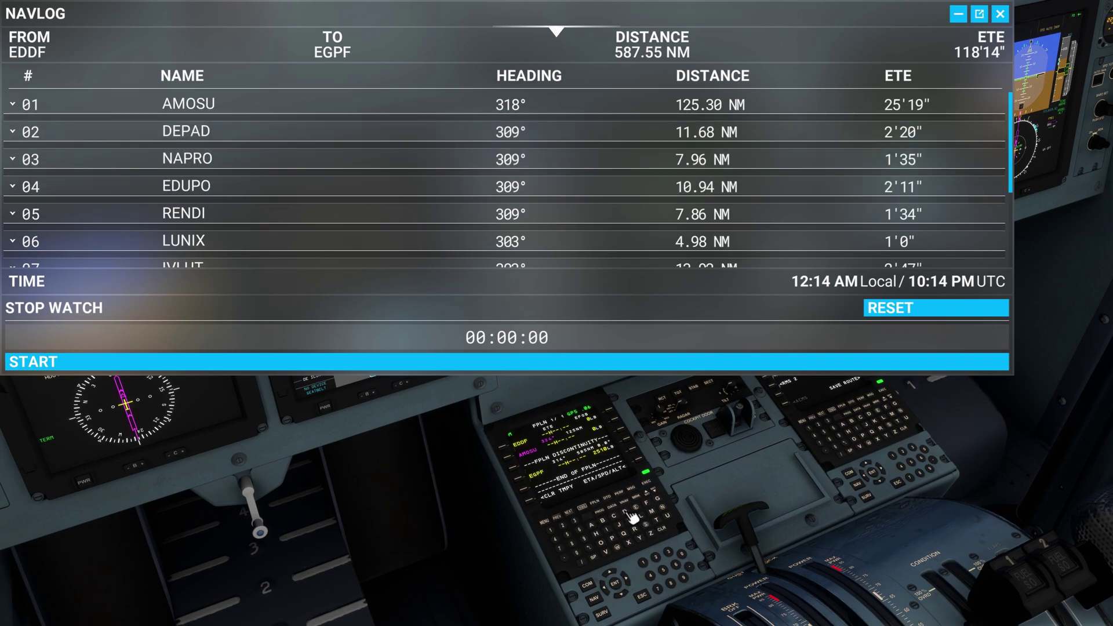
left_click(636, 508)
left_click(615, 540)
left_click(626, 512)
left_click(516, 470)
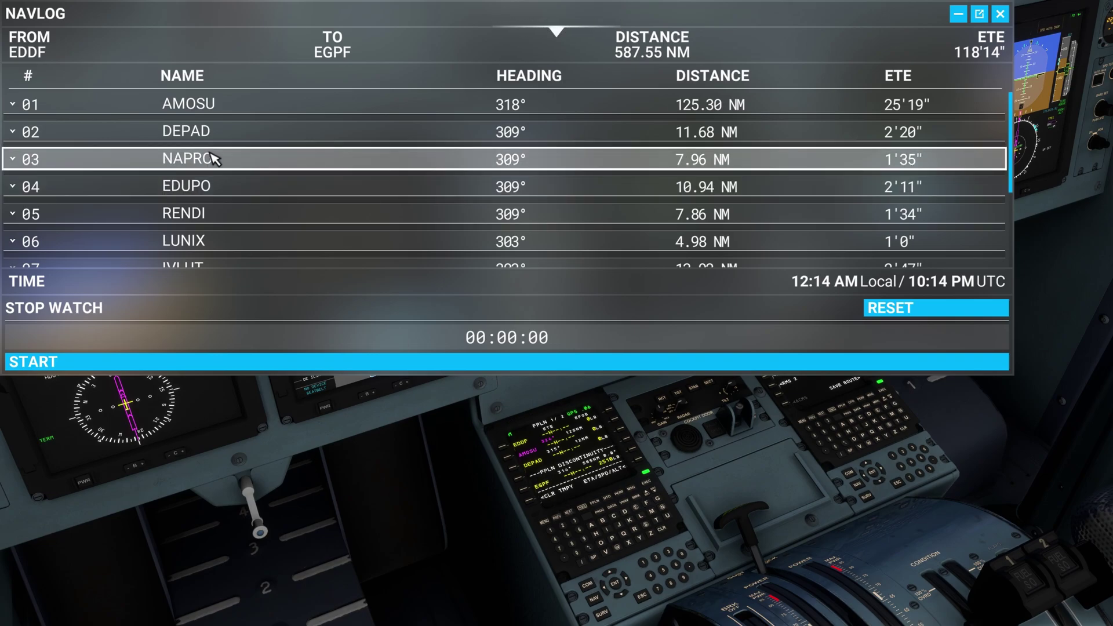
- Enter NAPRO after DEPAD to bring up its duplicate-waypoint choices
left_click(662, 509)
left_click(596, 525)
left_click(637, 529)
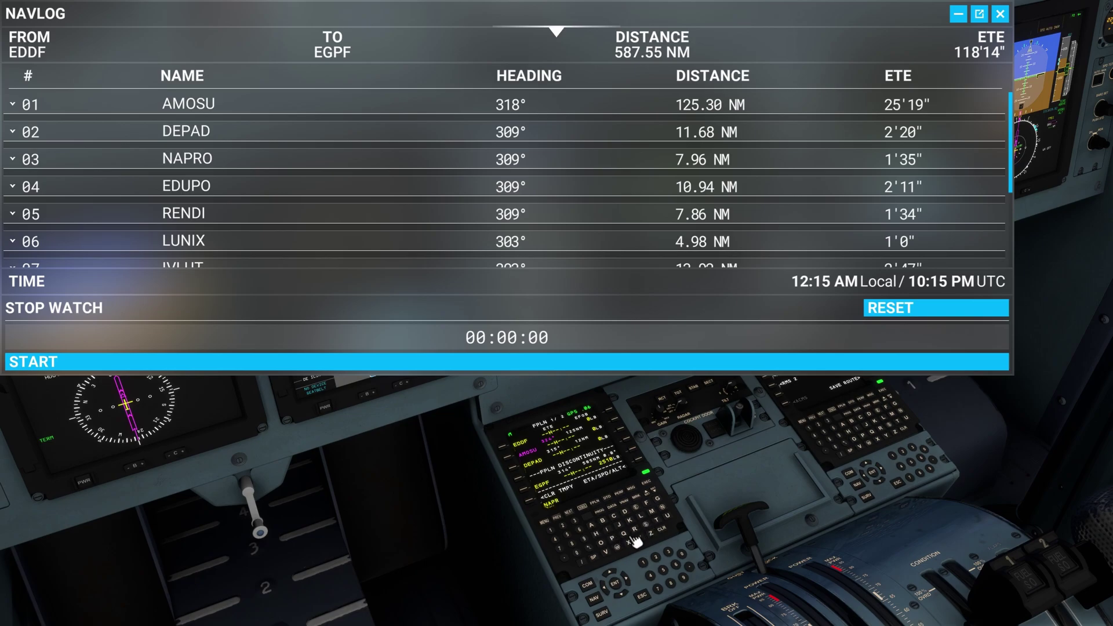
left_click(603, 545)
left_click(522, 480)
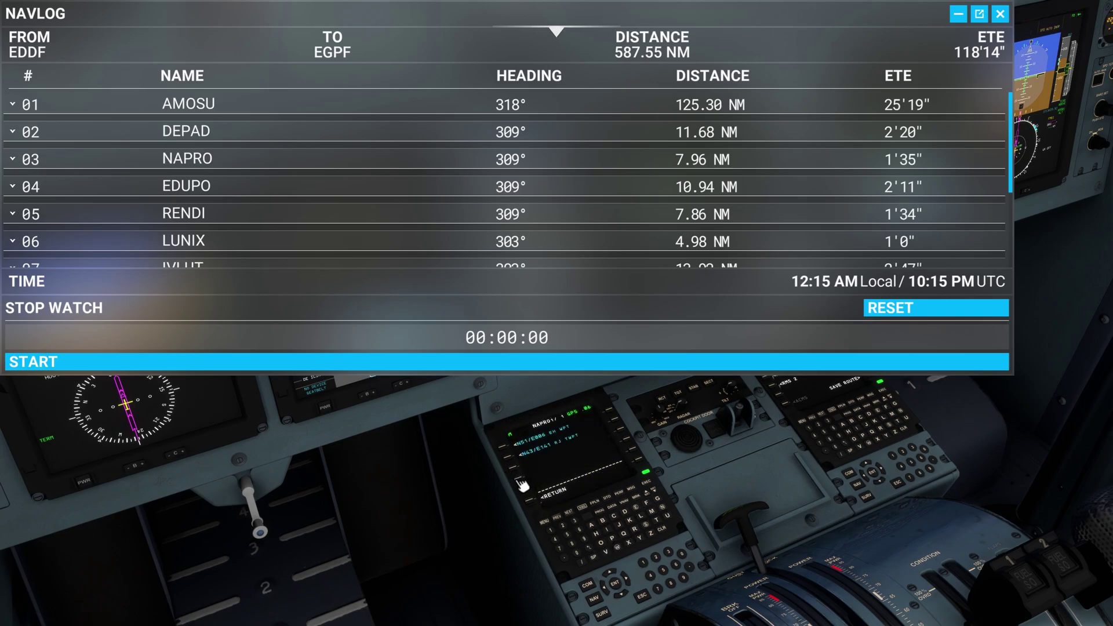
- Pick the NAPRO waypoint located near N51/E006
scroll(540, 462, "up", 3)
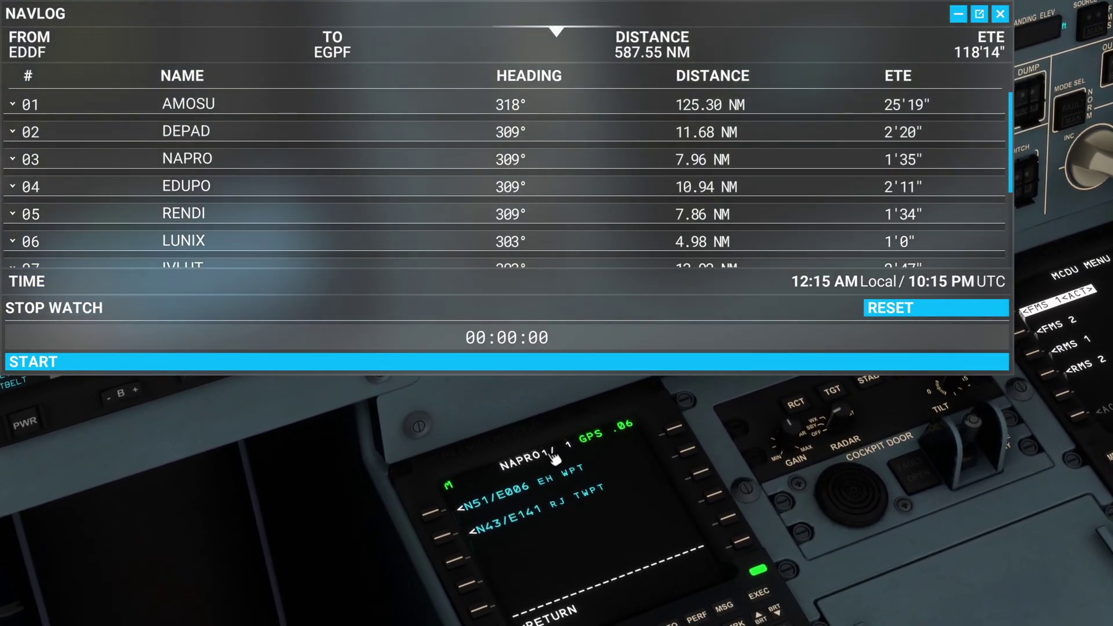
left_click(436, 516)
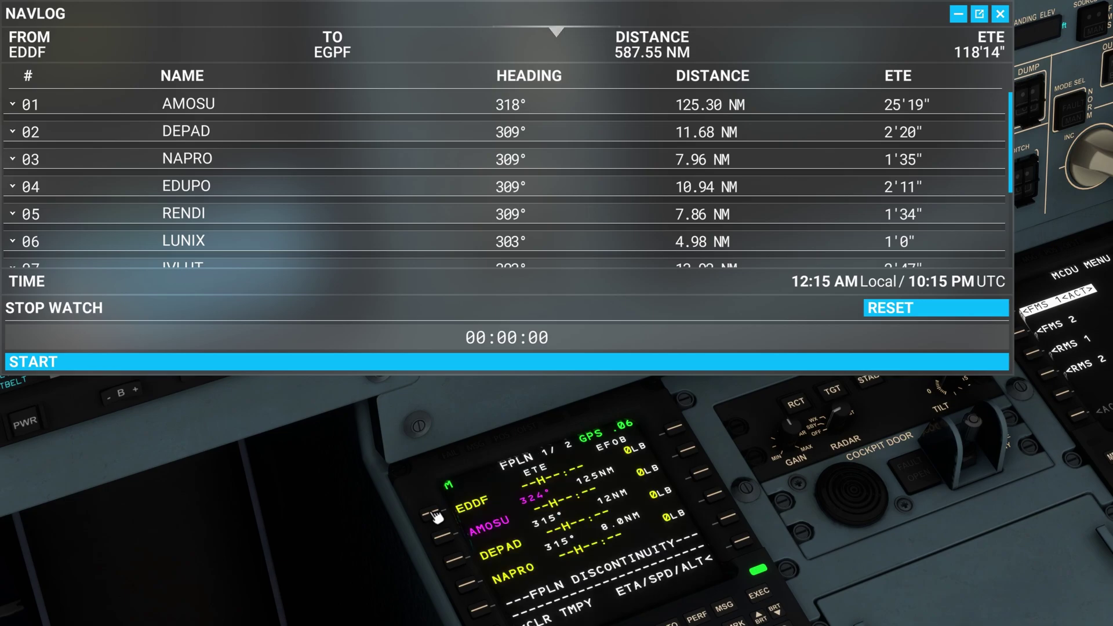
scroll(446, 446, "down", 3)
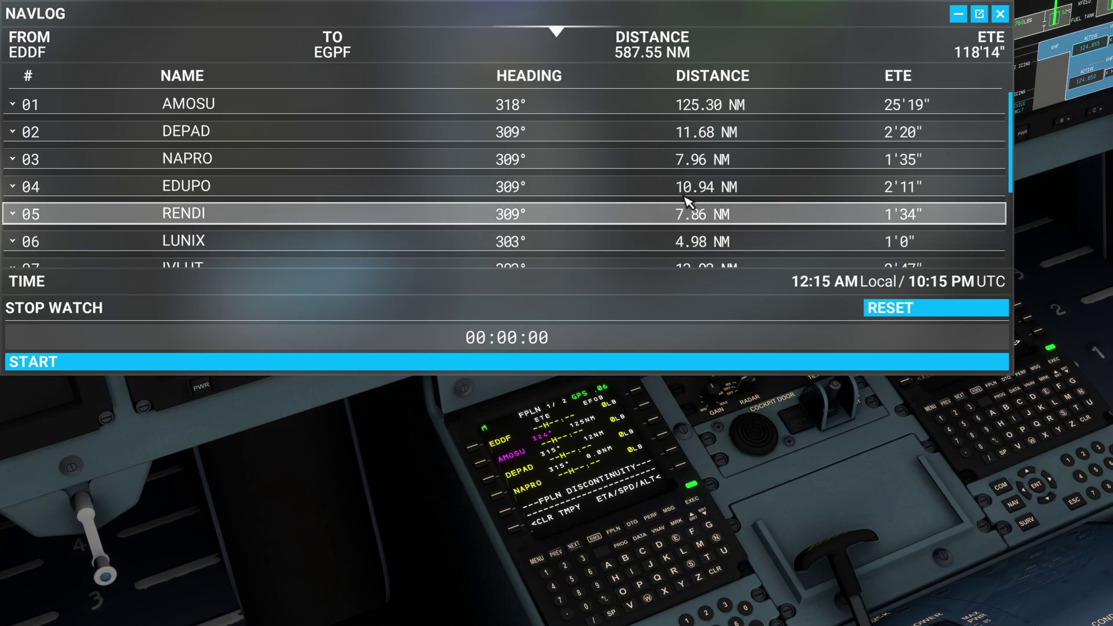
- Clear the discontinuity so EGPF follows NAPRO, and execute the flight plan
scroll(687, 200, "down", 3)
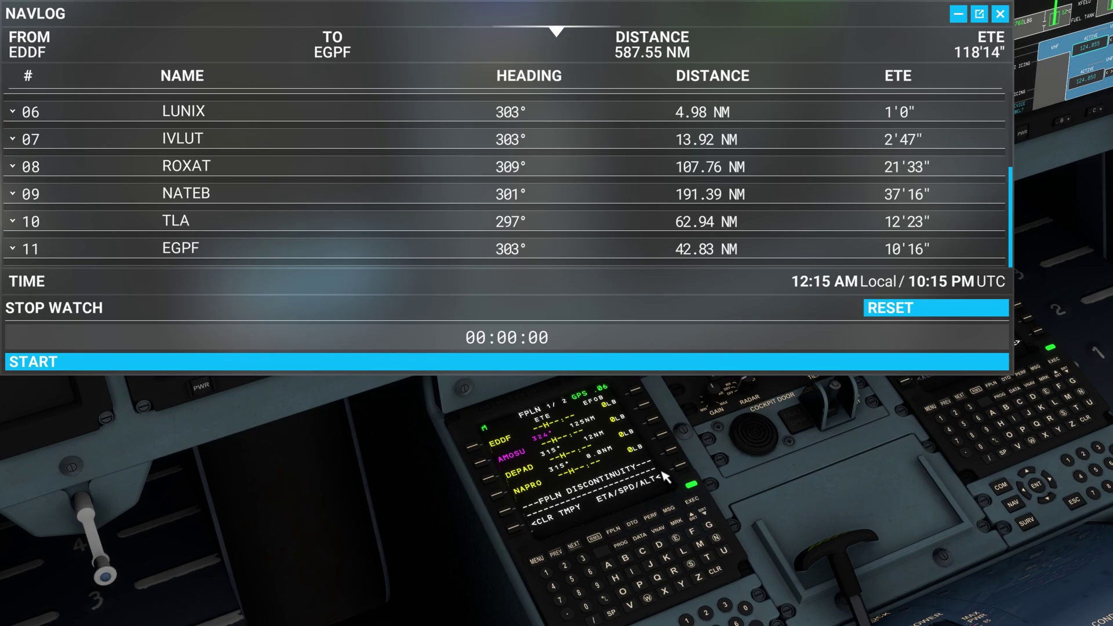
left_click(717, 573)
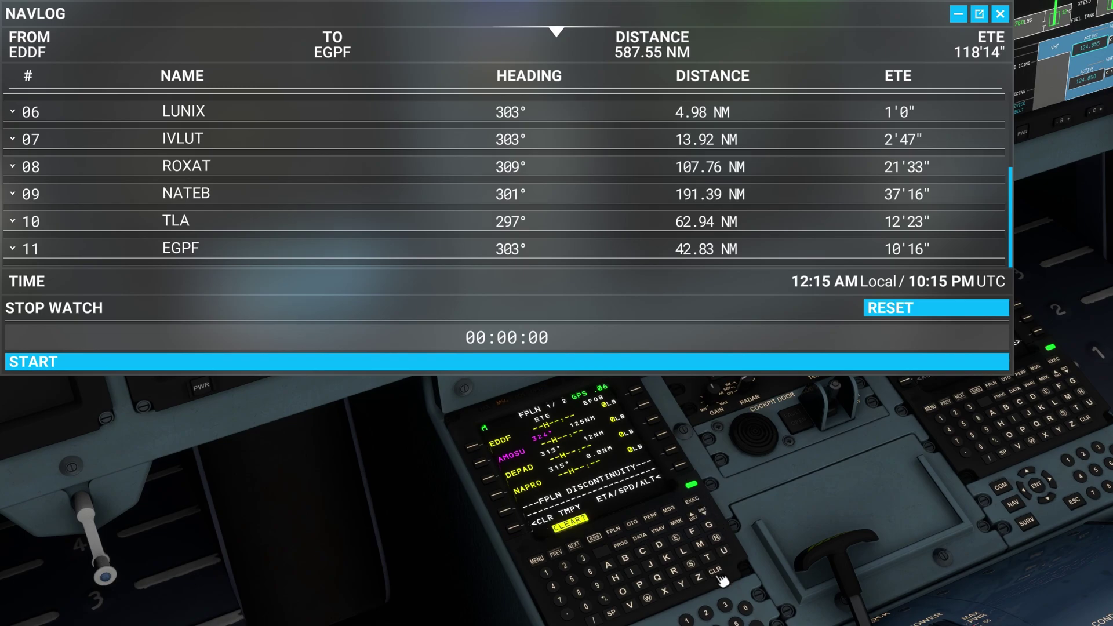
left_click(511, 513)
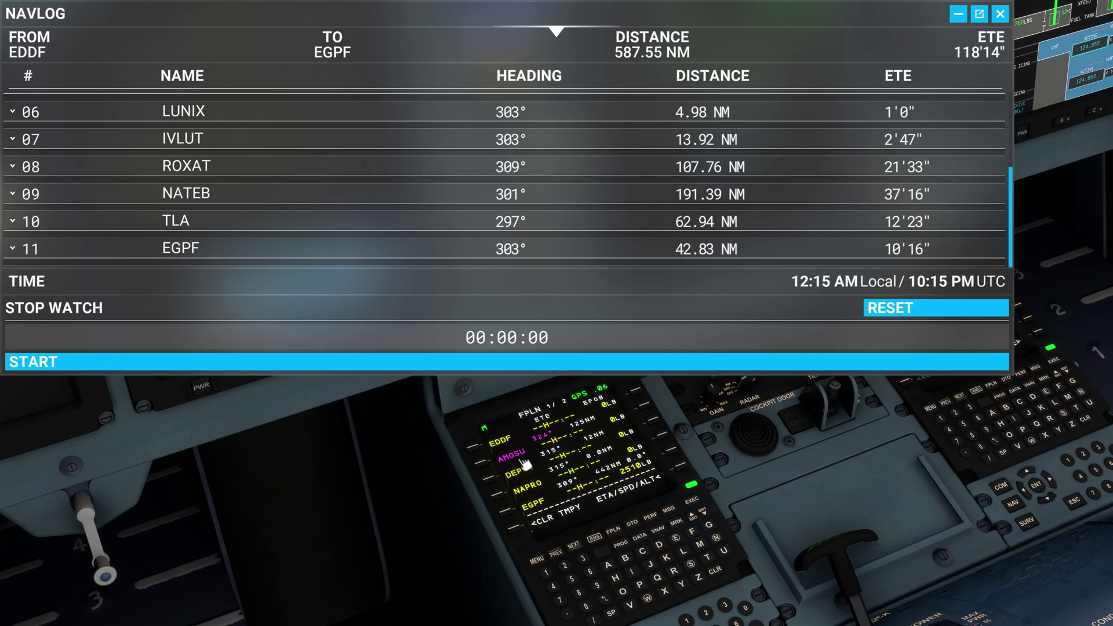
left_click(700, 506)
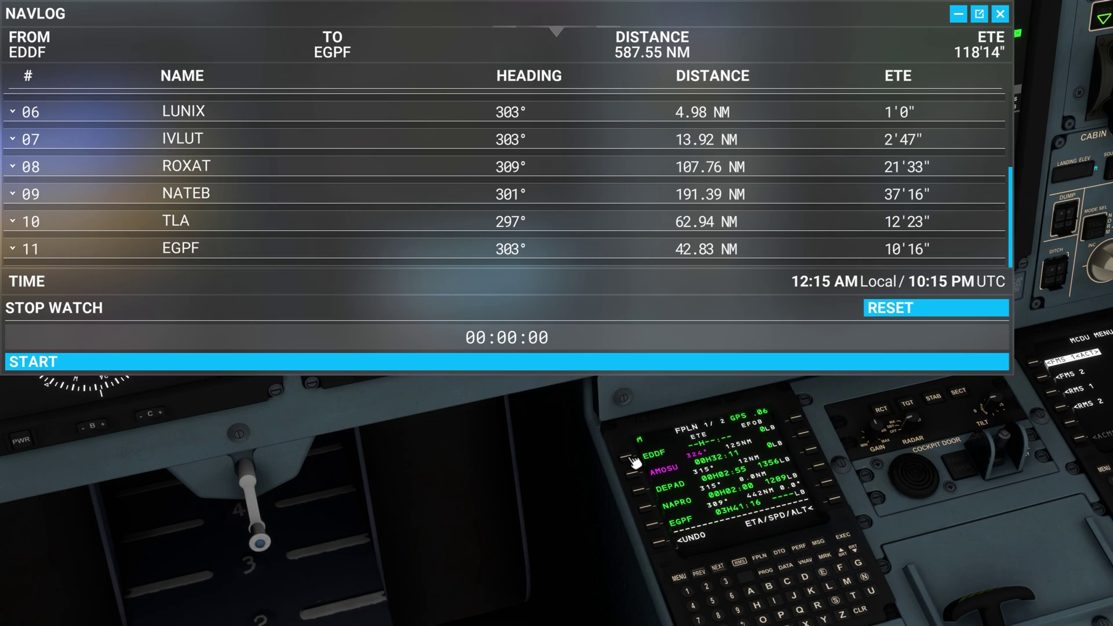
- Set the EDDF departure to runway 07C with no SID, execute, and check the ND route
left_click(634, 461)
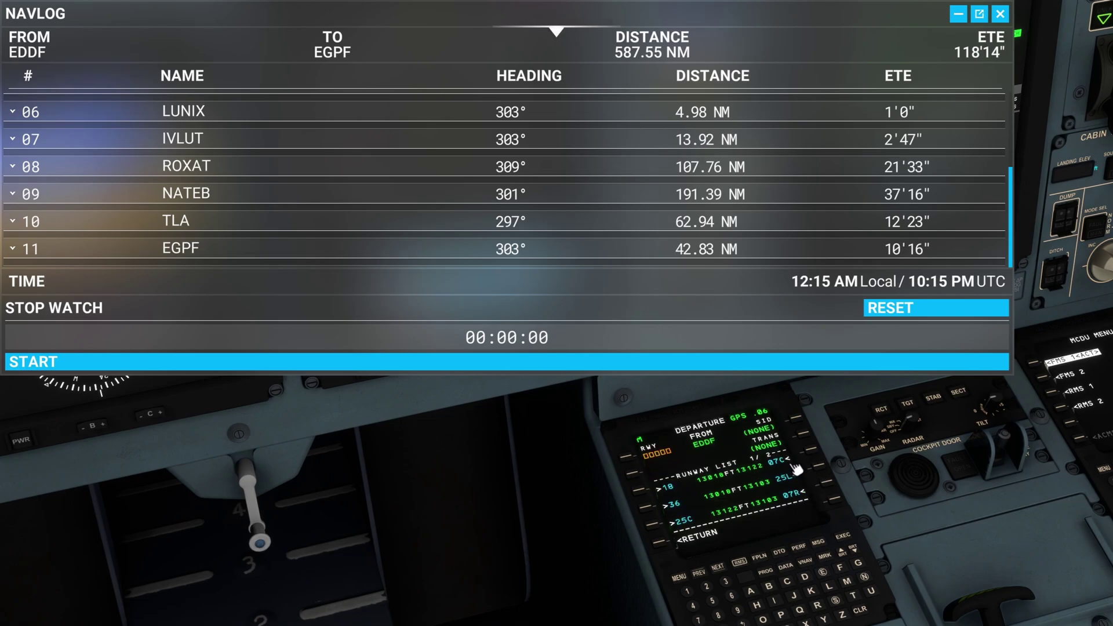
left_click(819, 453)
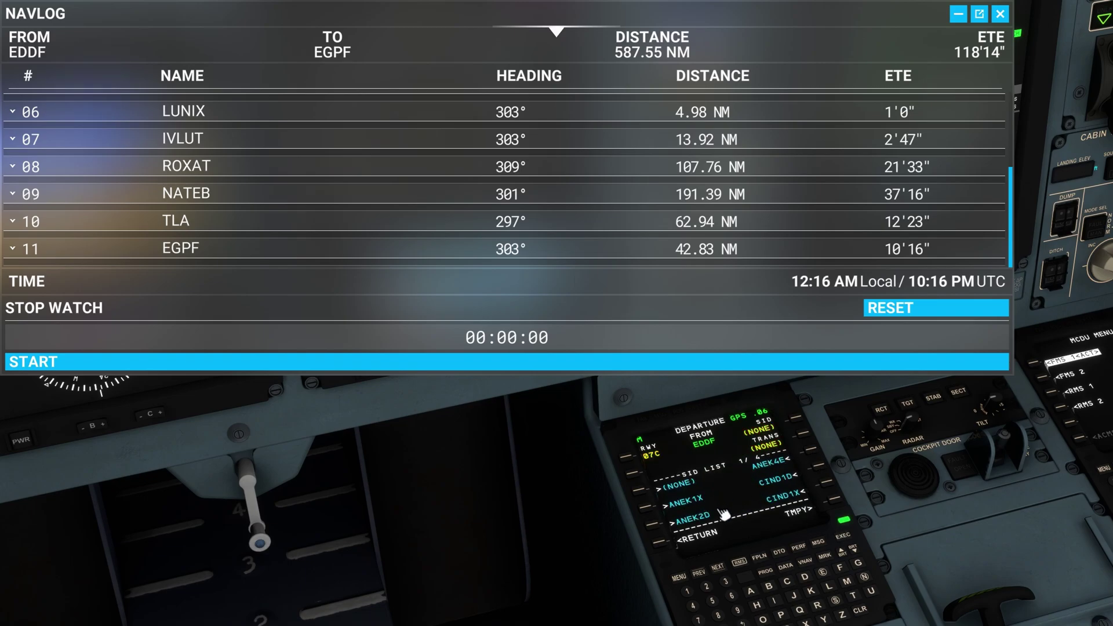
key("alt+1")
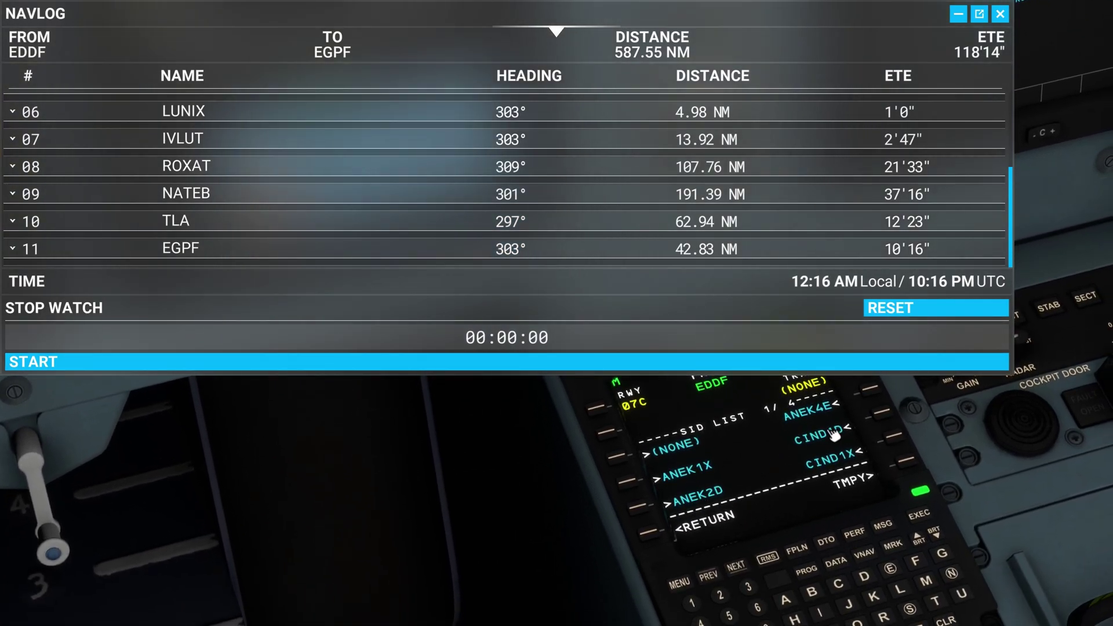
left_click(623, 460)
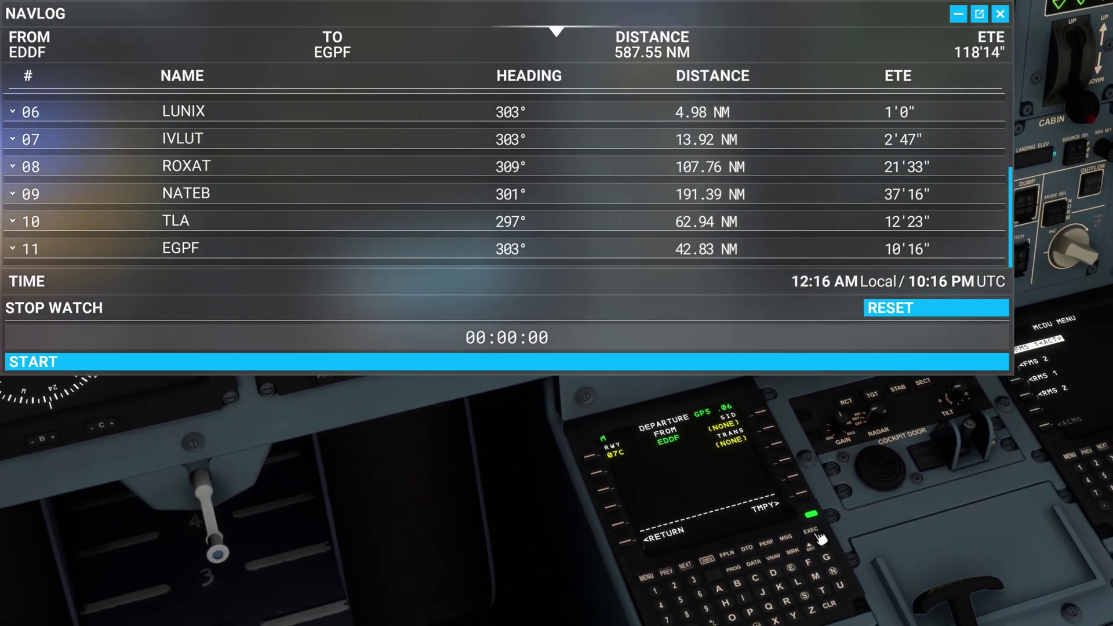
left_click(828, 532)
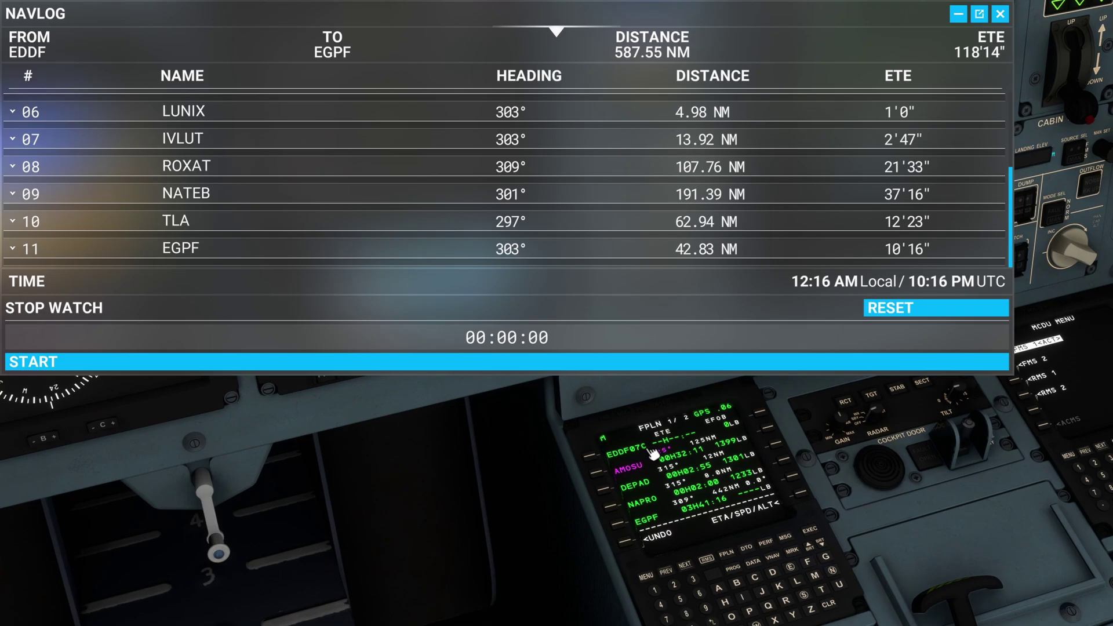
key("alt+2")
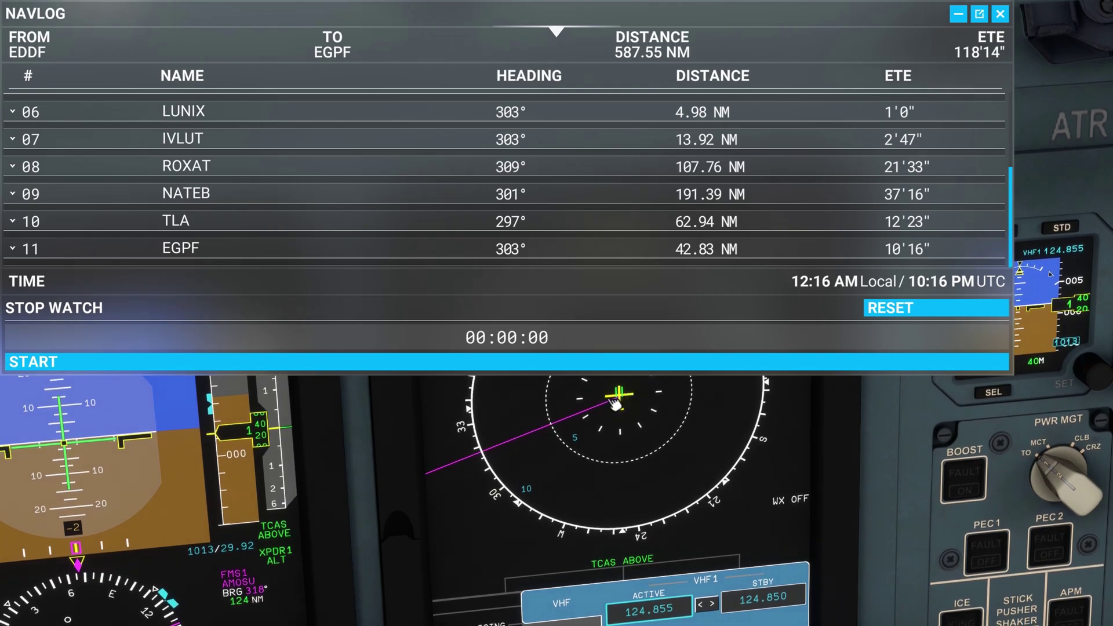
- Check FPLN 2/2 shows the end of plan after EGPF, then return to FPLN 1/2
key("alt+1")
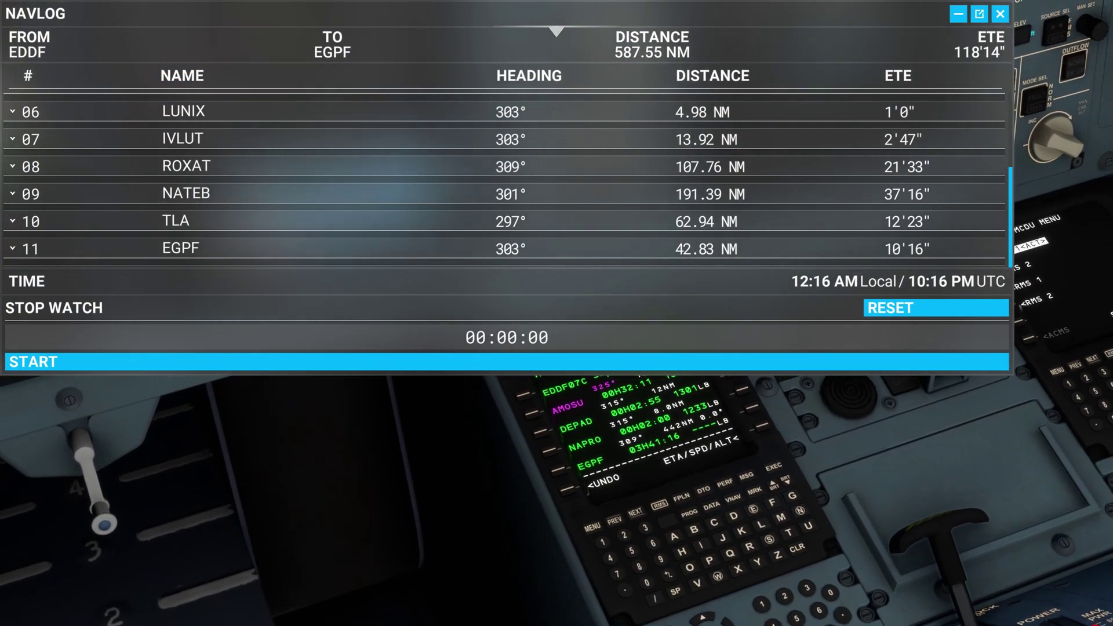
left_click(646, 517)
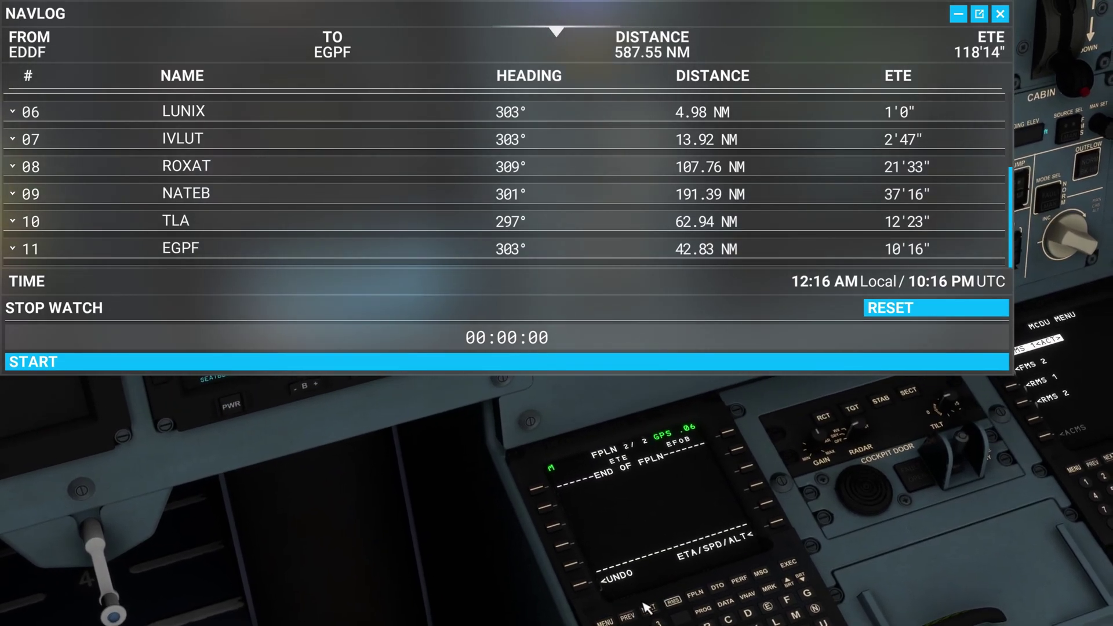
left_click(634, 616)
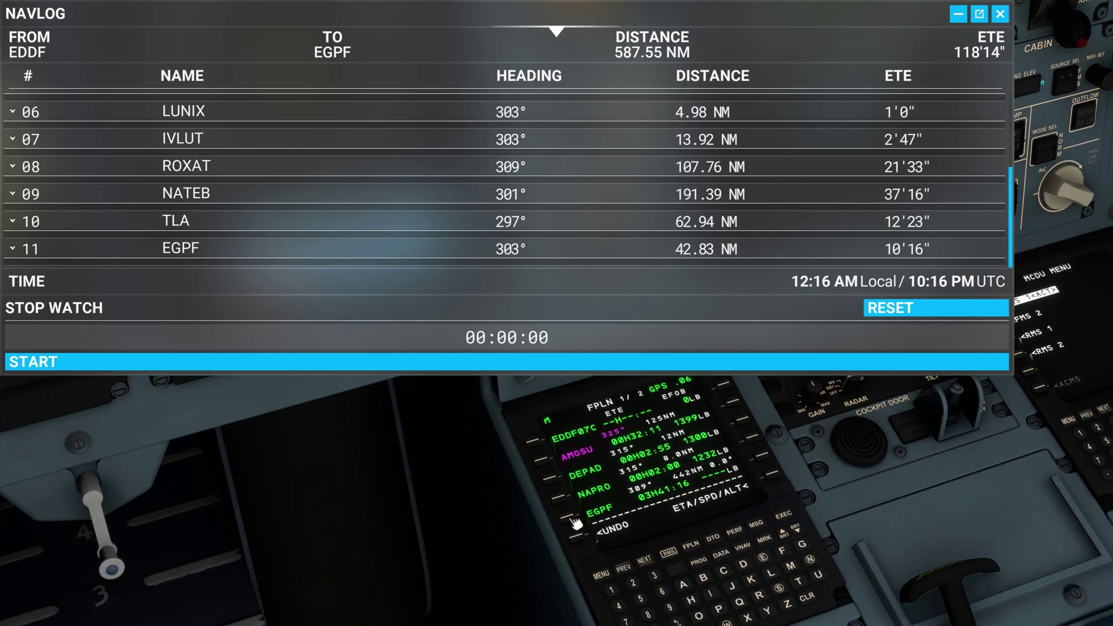
- Add the EGPF ILS23 approach with no STAR, execute it, and close the NAVLOG window
left_click(576, 524)
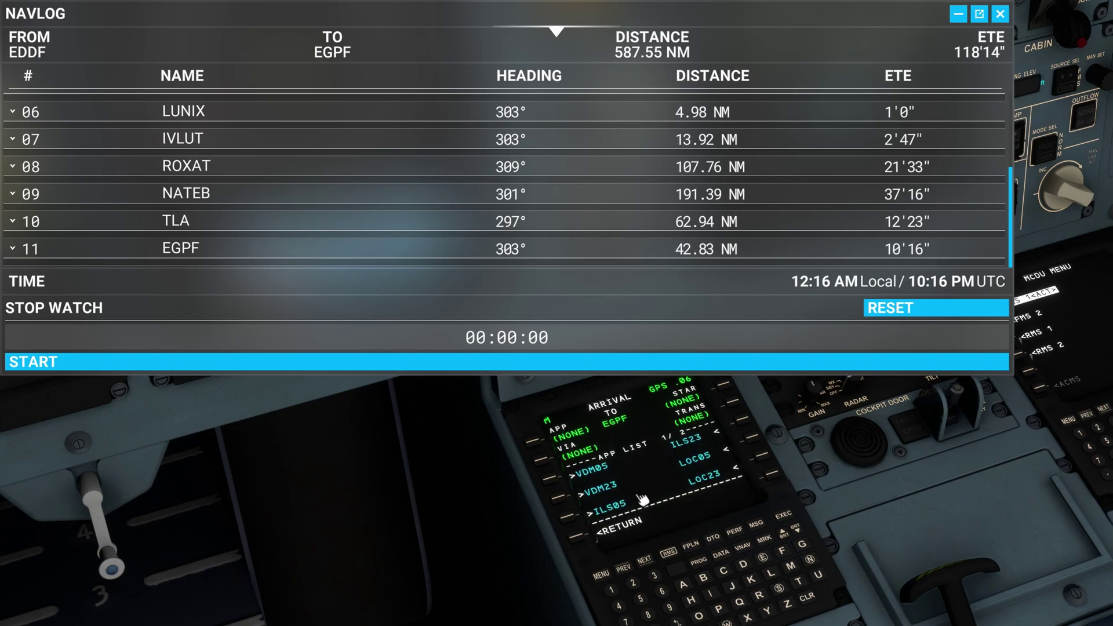
left_click(751, 423)
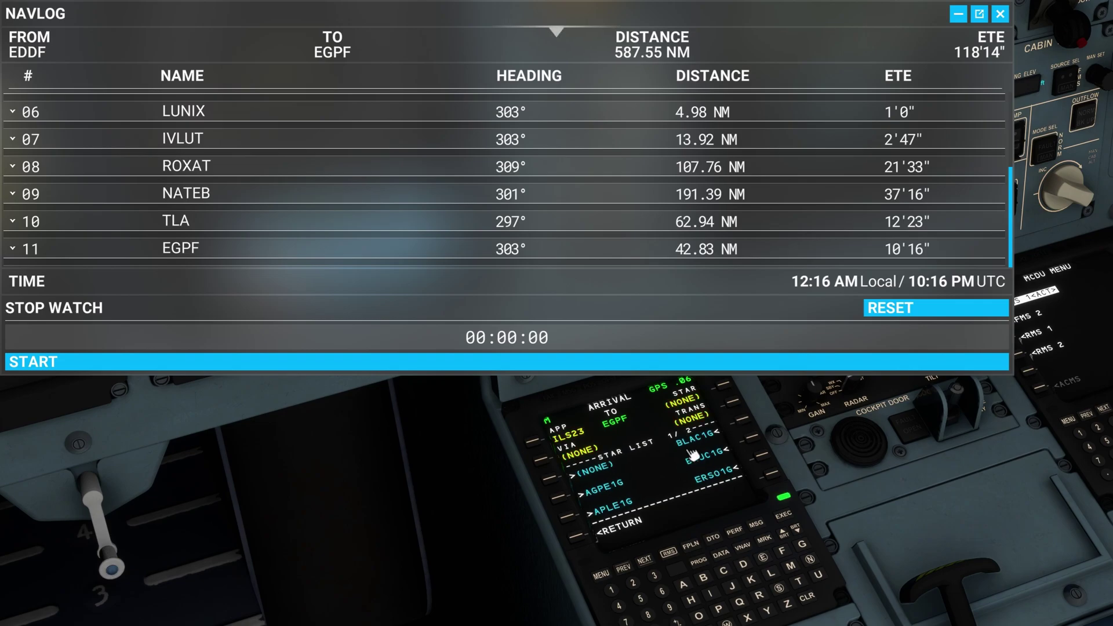
left_click(558, 488)
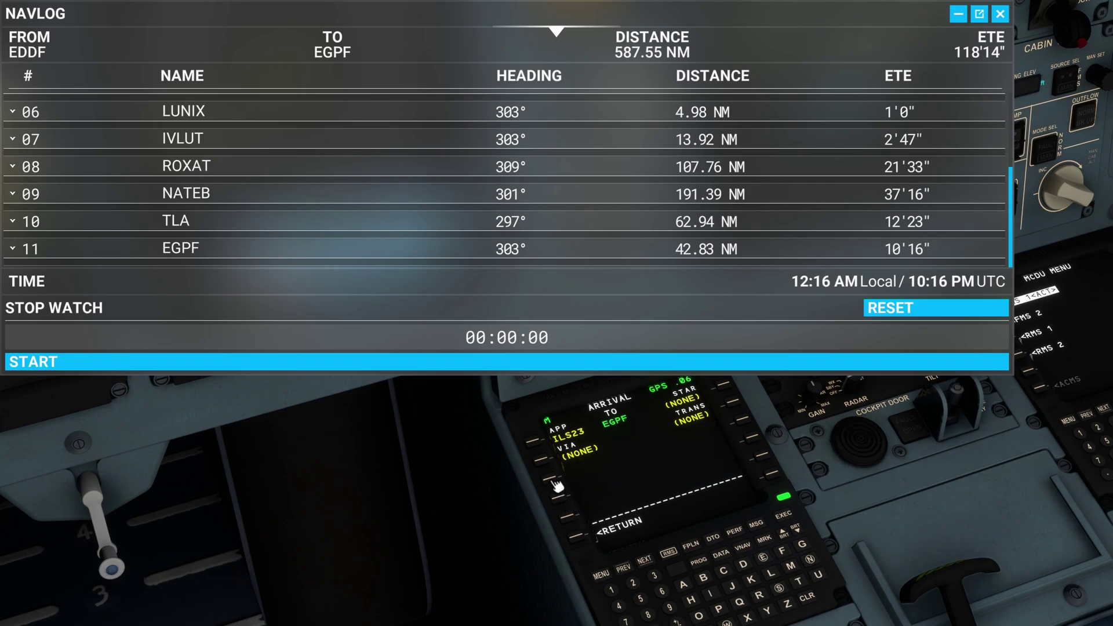
left_click(789, 517)
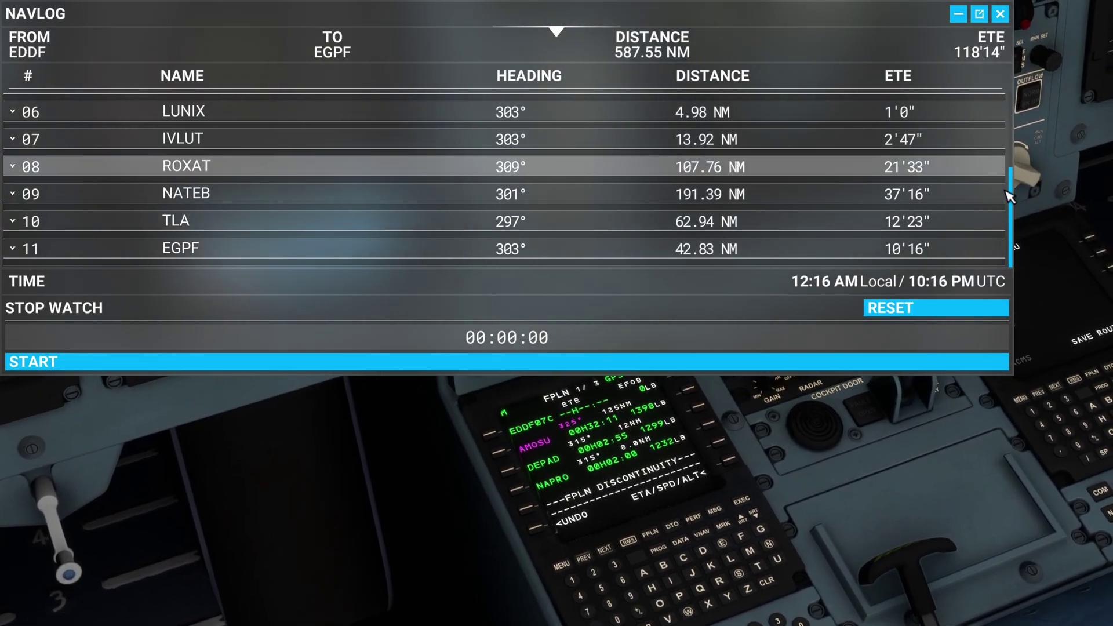
left_click(1000, 13)
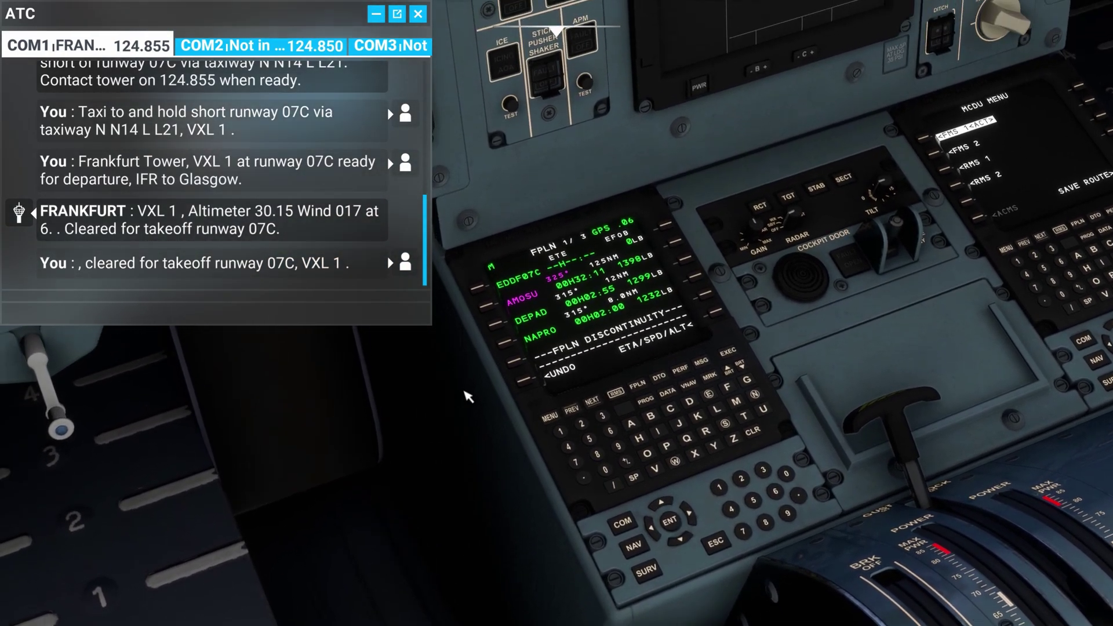
- Clear the discontinuity after NAPRO, execute, and review the route continuing to CF23
left_click(601, 417)
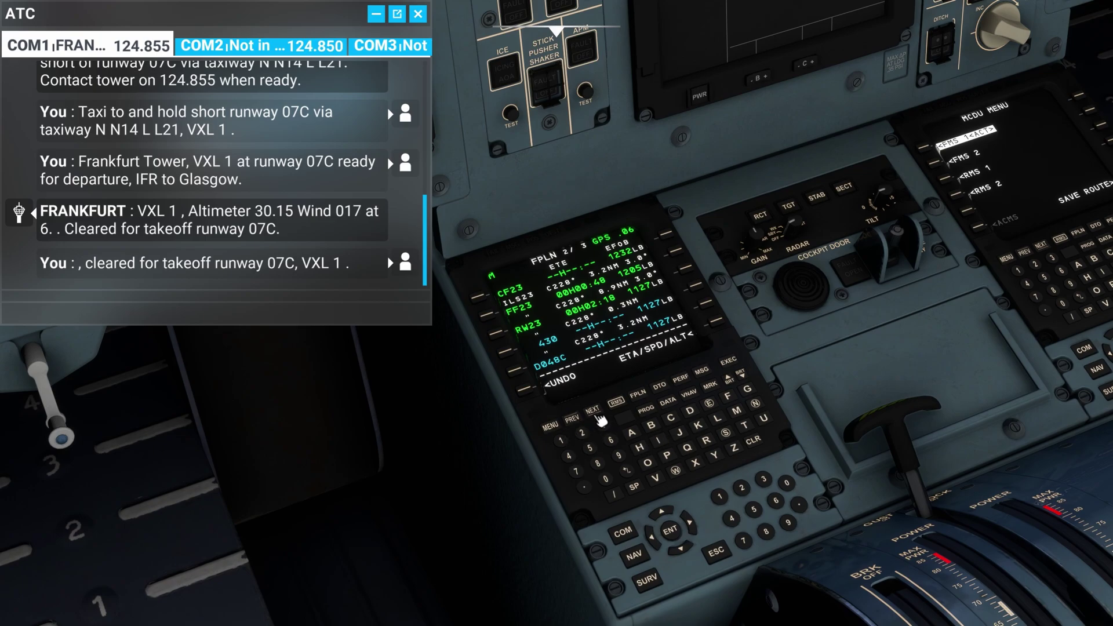
left_click(581, 427)
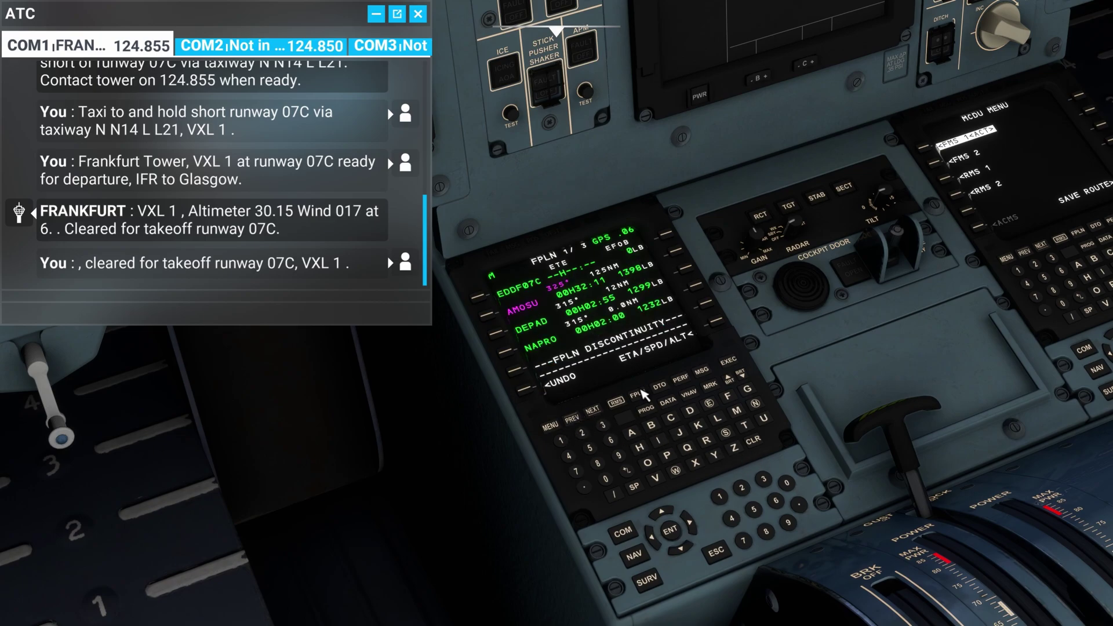
left_click(755, 443)
left_click(514, 374)
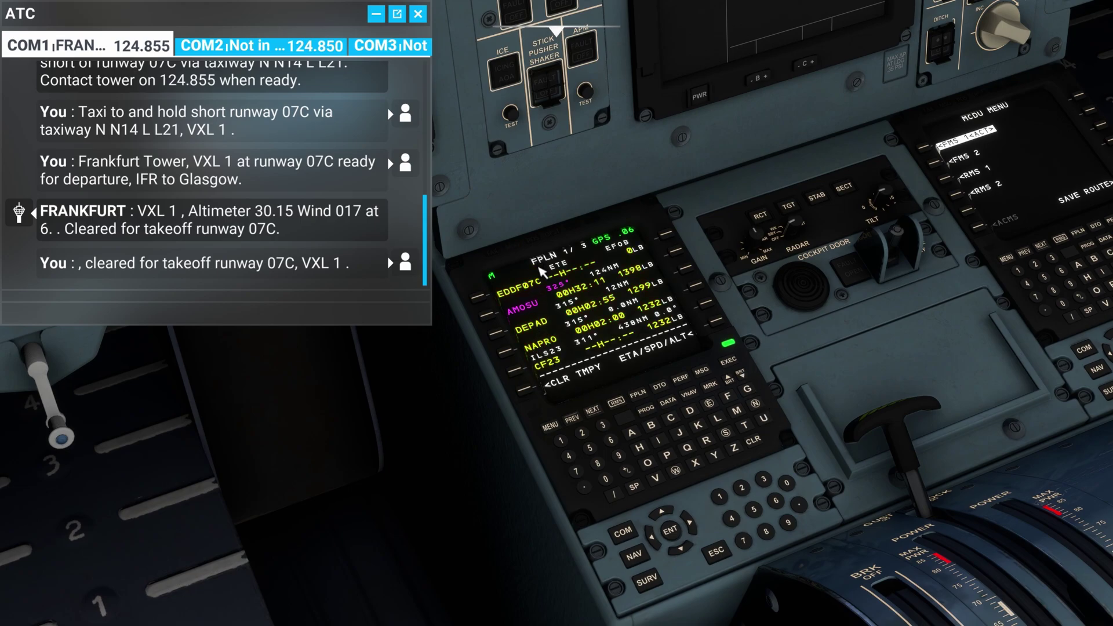
left_click(733, 363)
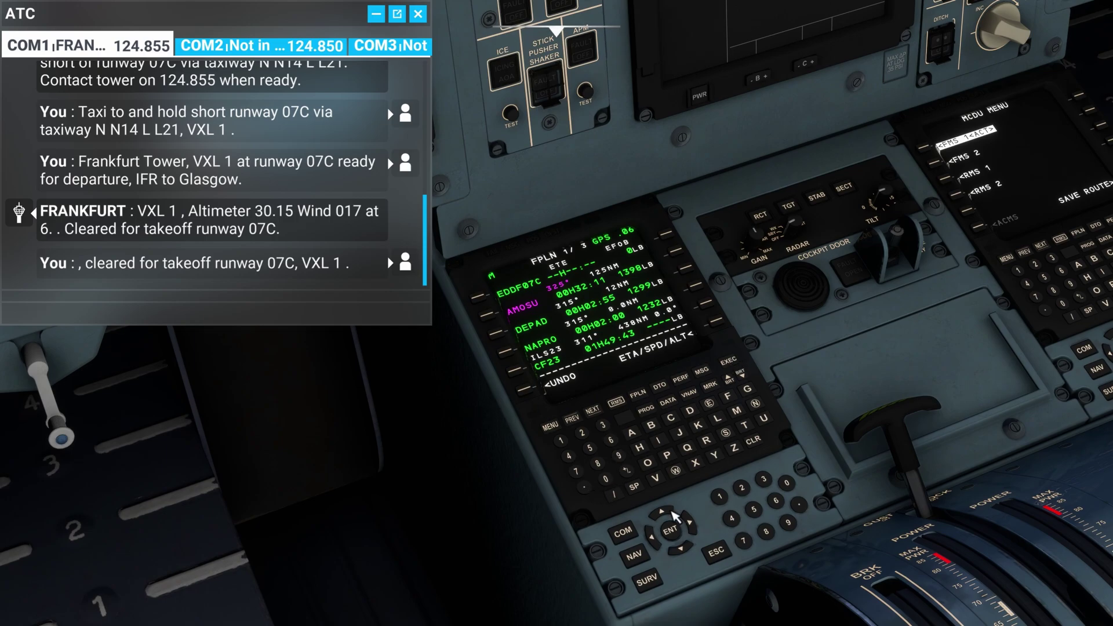
left_click(601, 413)
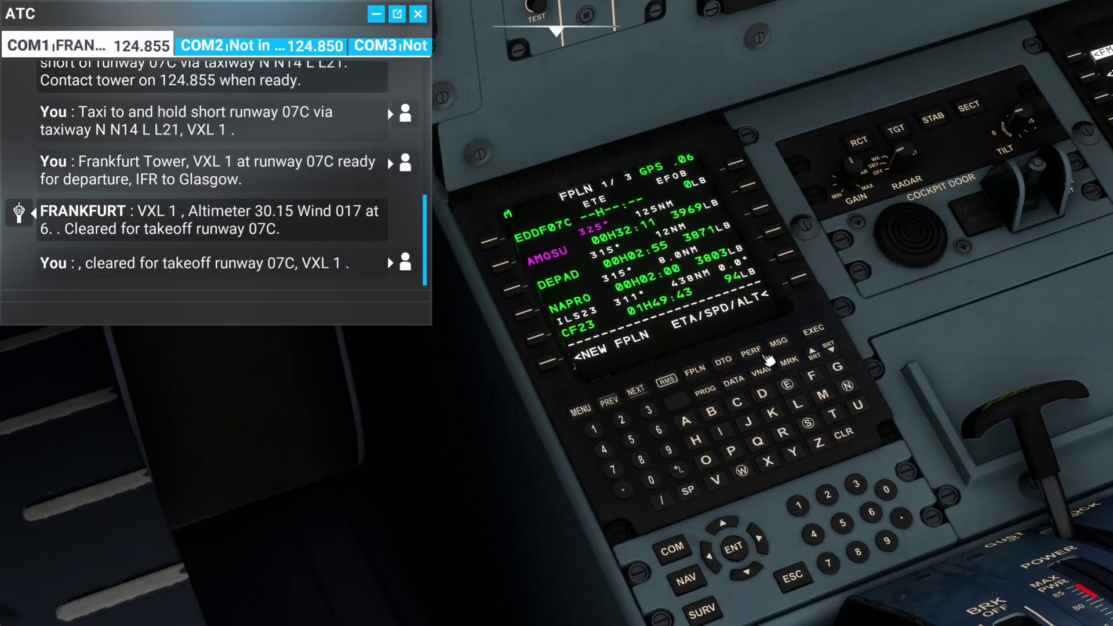
- Review the takeoff and PERF INIT pages, leaving cruise mode at MAX CRUISE, and show the WEIGHT page
left_click(757, 358)
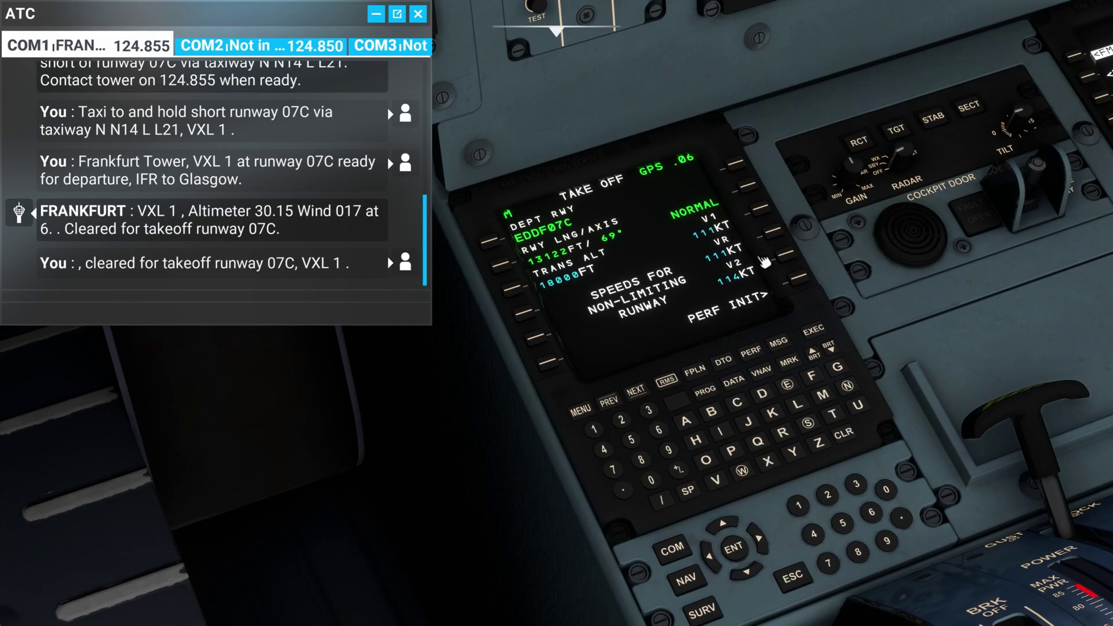
left_click(804, 282)
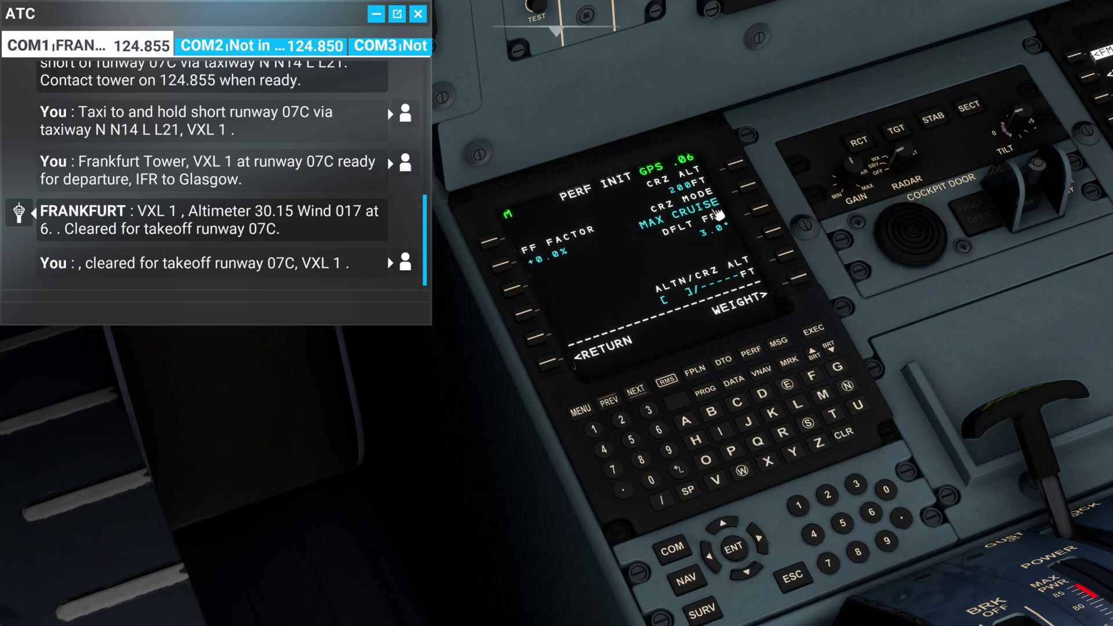
left_click(755, 187)
left_click(755, 187)
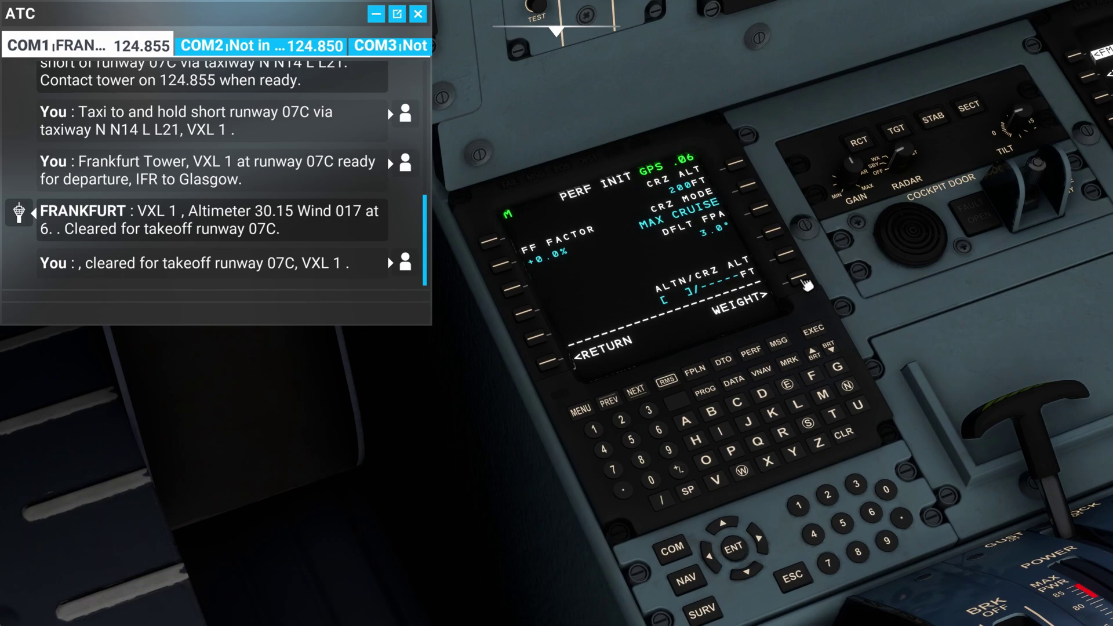
left_click(805, 282)
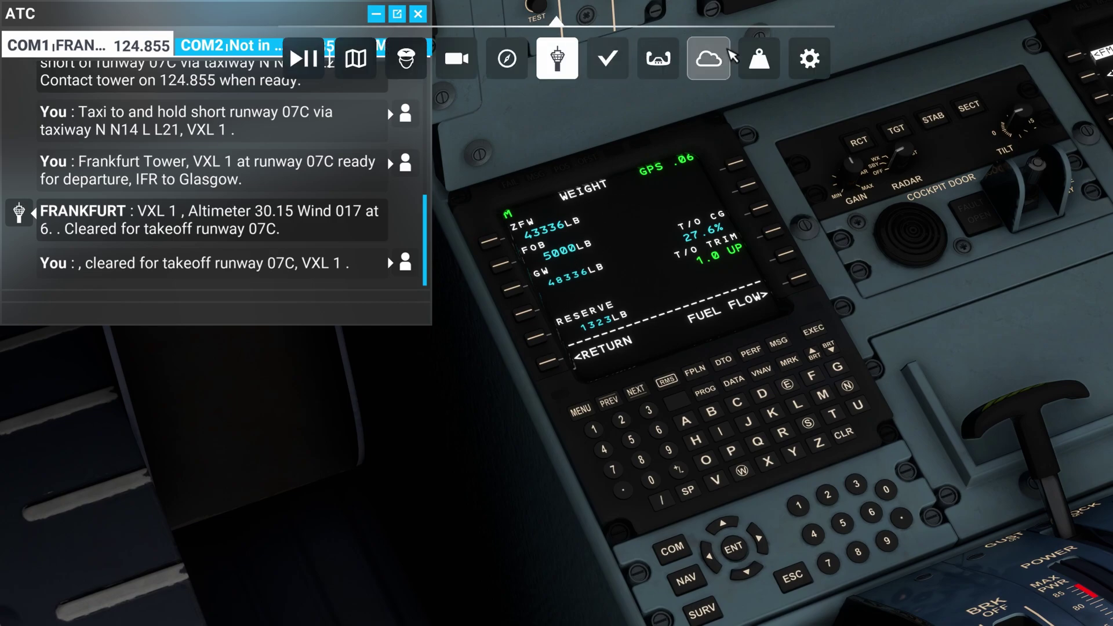
- After checking Weight and Balance, set fuel on board to 11000 LB (GW 54336 LB) and return to FPLN
left_click(759, 58)
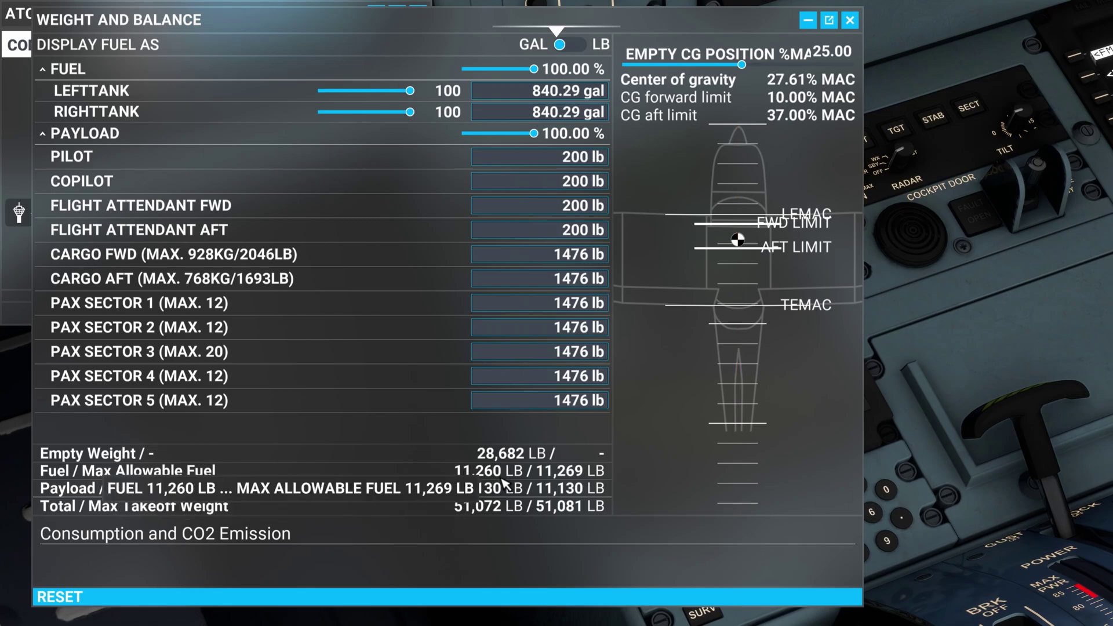
left_click(850, 20)
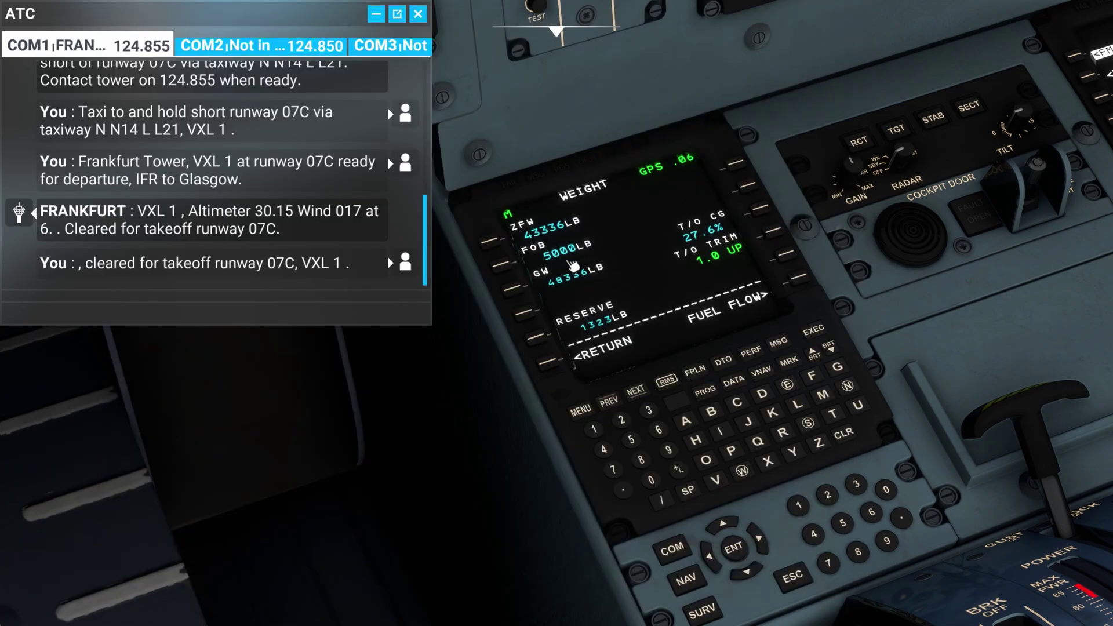
left_click(597, 429)
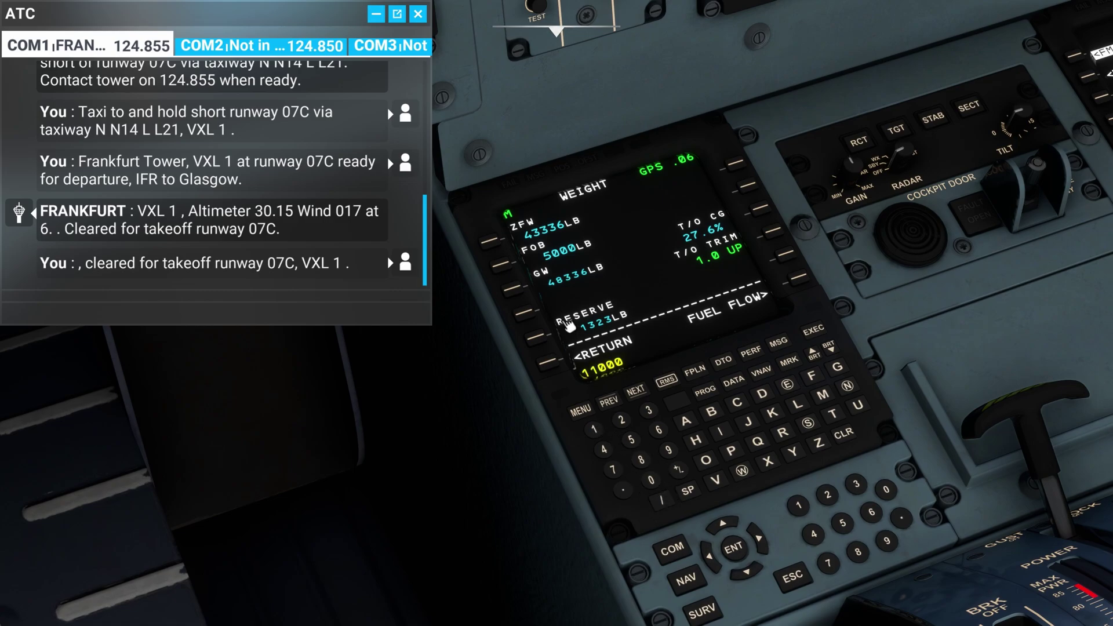
left_click(501, 267)
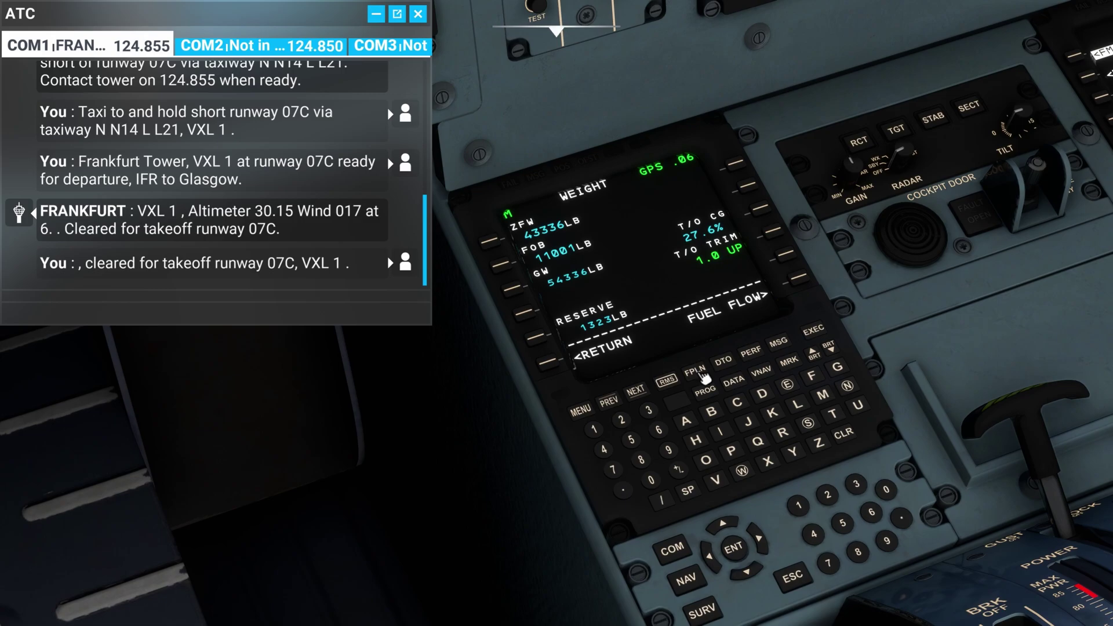
left_click(704, 377)
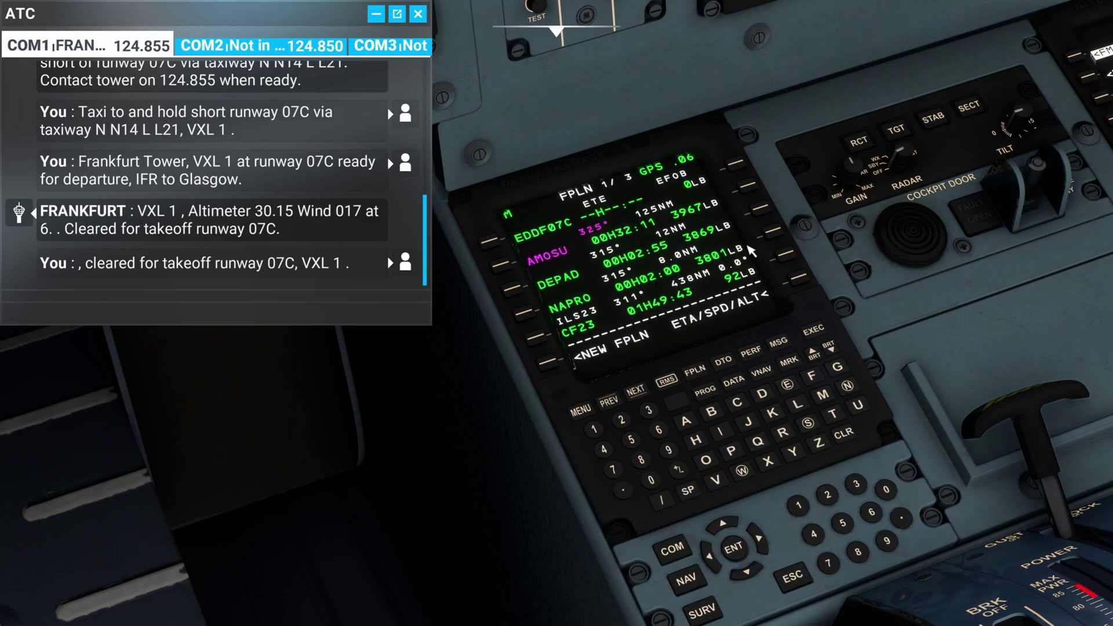